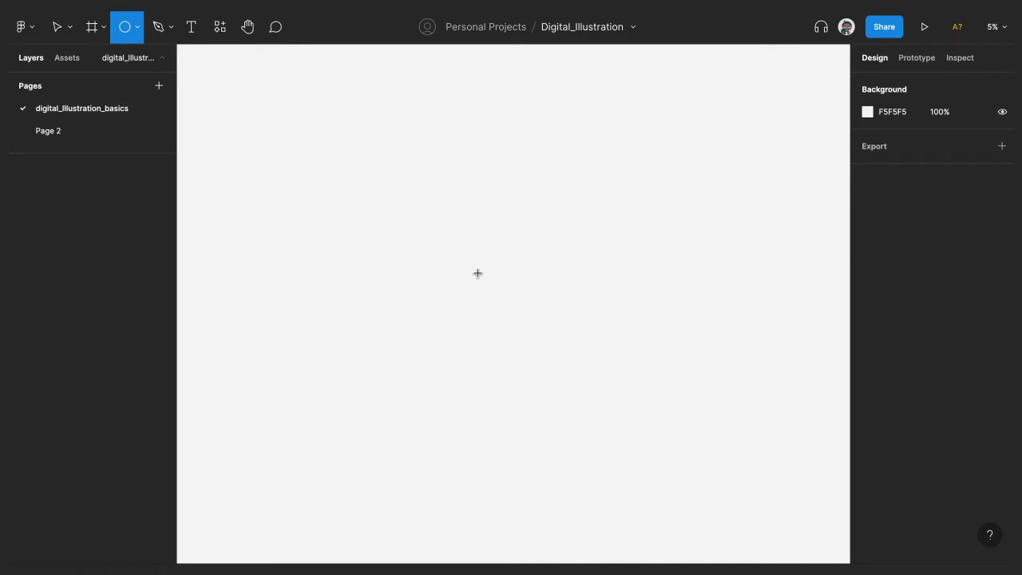
Step: Draw a large 5328 × 5328 circle high on the page and fill it light grey D2D2D2
left_click_drag(478, 273, 576, 365)
left_click_drag(449, 314, 529, 284)
left_click(866, 276)
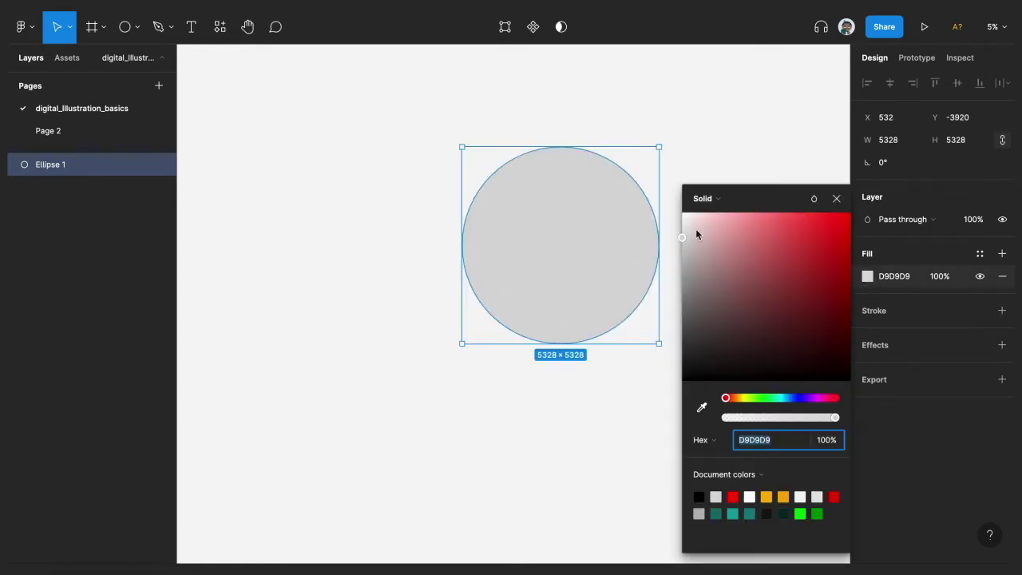
mouse_move(682, 246)
left_mouse_down()
mouse_move(682, 261)
mouse_move(677, 251)
left_mouse_up()
left_click(836, 198)
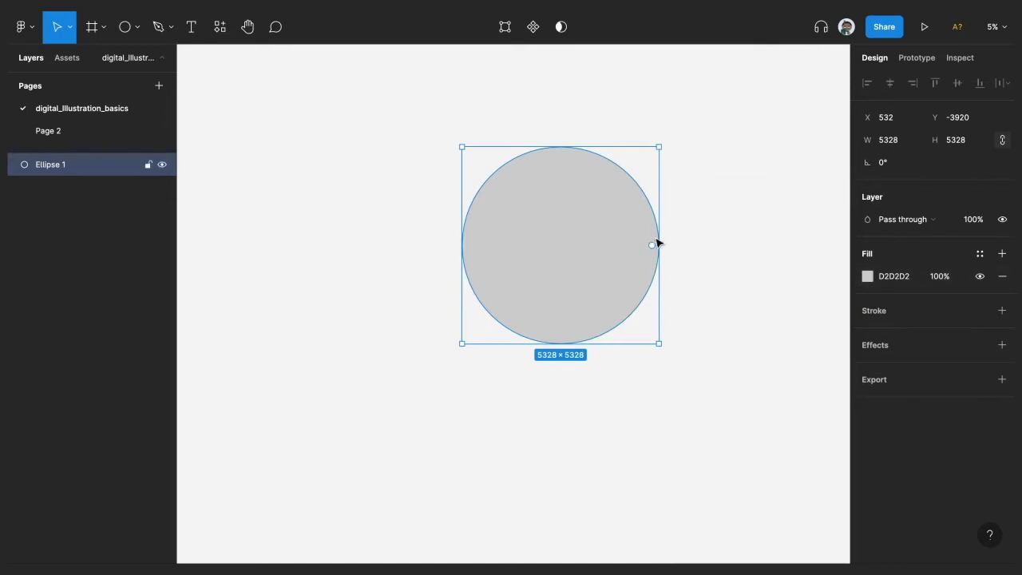
left_click(736, 230)
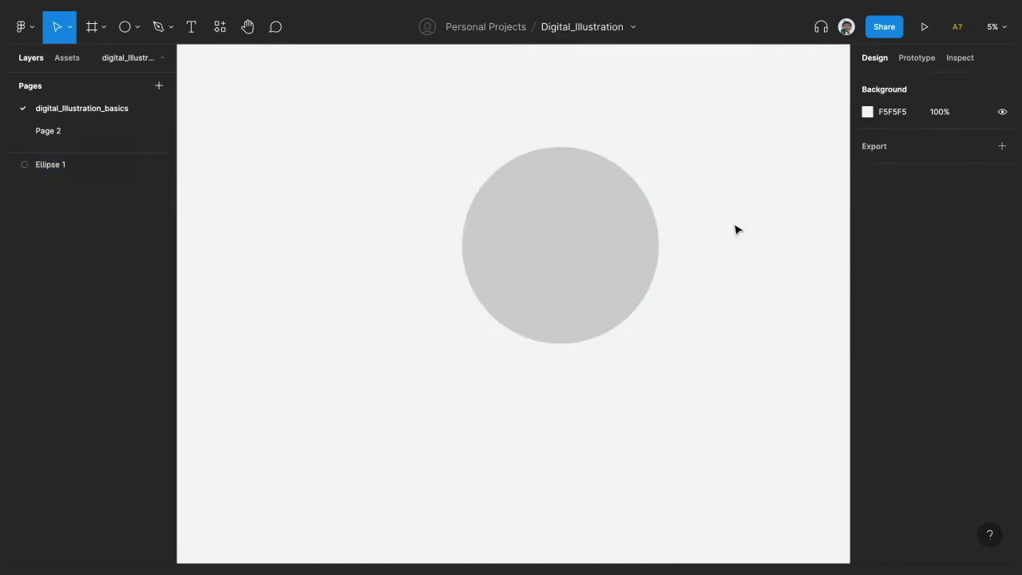
left_click(547, 239)
left_click(384, 216)
Step: Draw a tall narrow polygon triangle below the circle with the Polygon tool
left_click(550, 287)
left_click(424, 245)
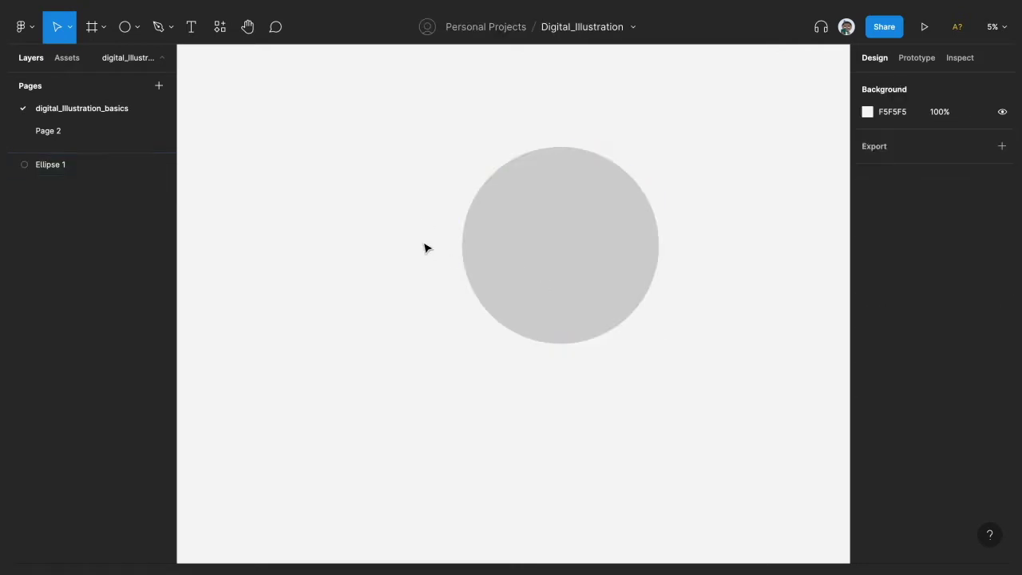
left_click(139, 32)
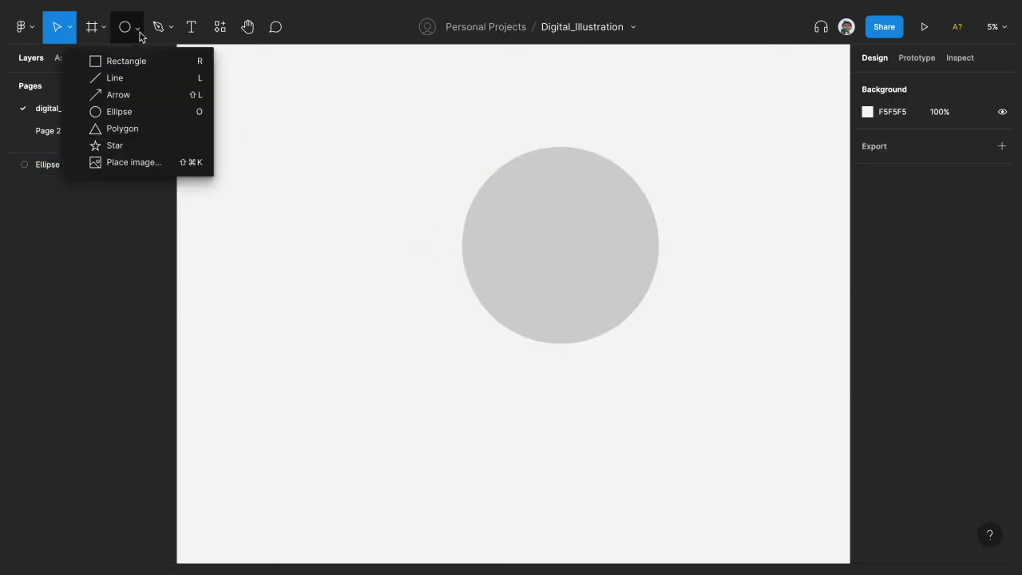
left_click(147, 130)
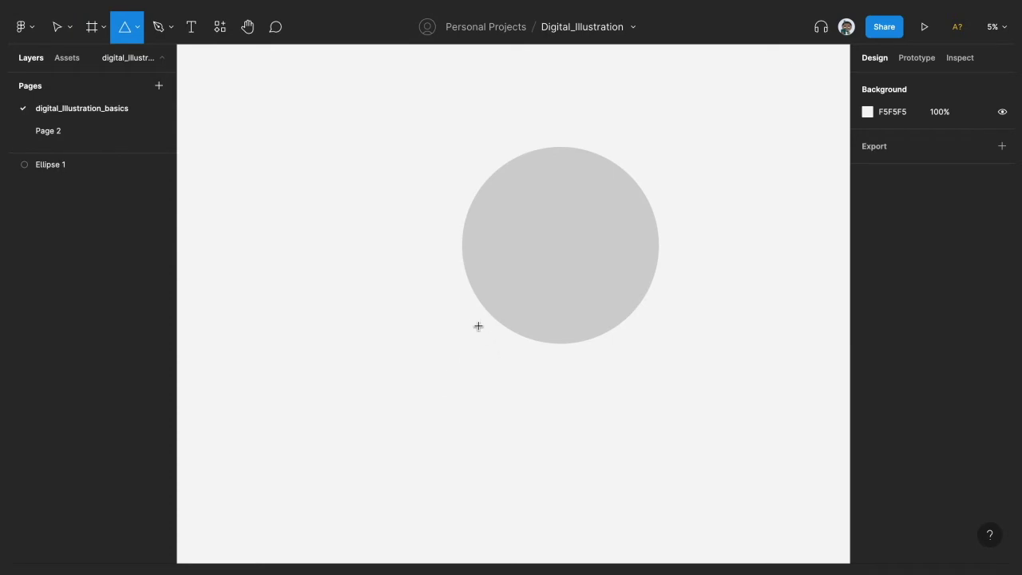
mouse_move(469, 305)
left_mouse_down()
mouse_move(517, 496)
mouse_move(547, 535)
mouse_move(505, 529)
left_mouse_up()
Step: Give the triangle a darker grey ABABAB fill
left_click(866, 298)
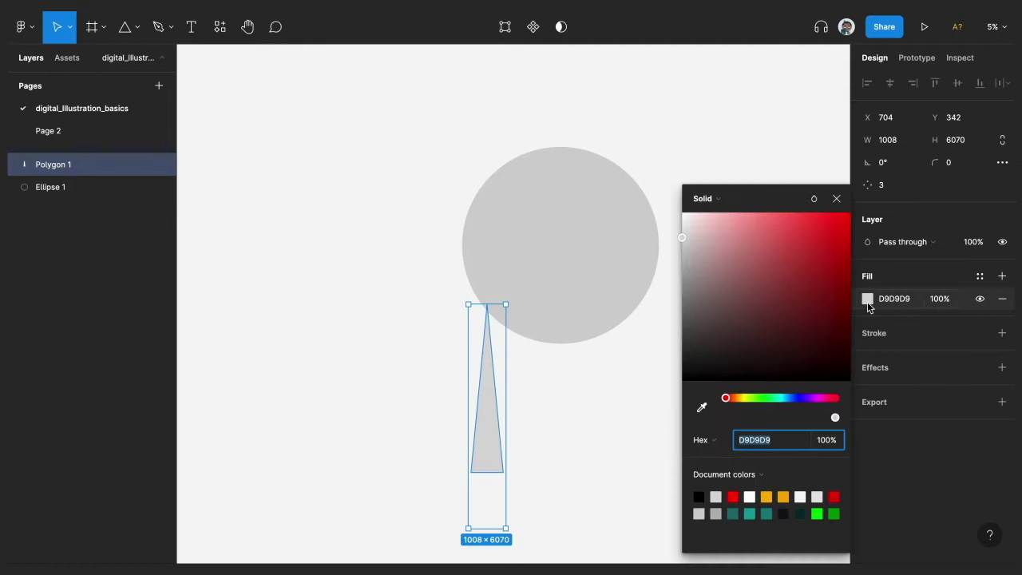
left_click_drag(681, 236, 676, 268)
left_click(836, 198)
scroll(675, 287, "down", 3)
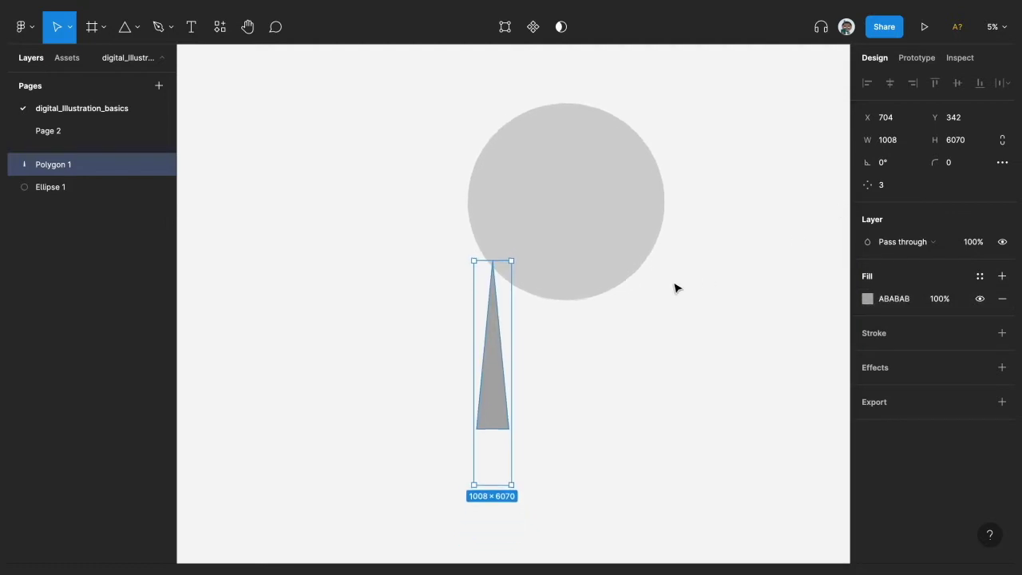
left_click(557, 379)
left_click(479, 384)
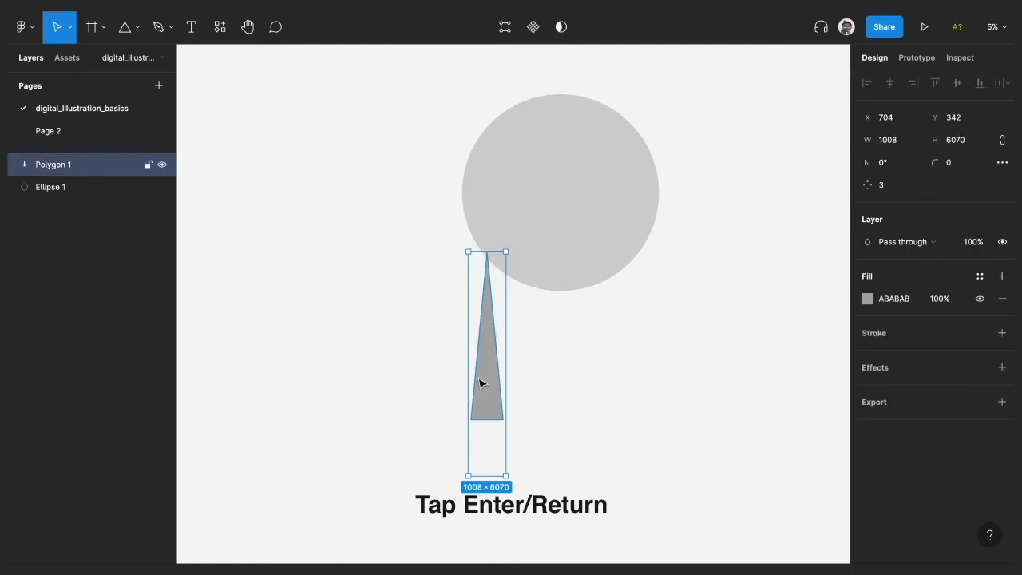
Step: Pull the triangle's base corners lower and raise its tip into the circle, making it 970.5 × 6507.5
key("Return")
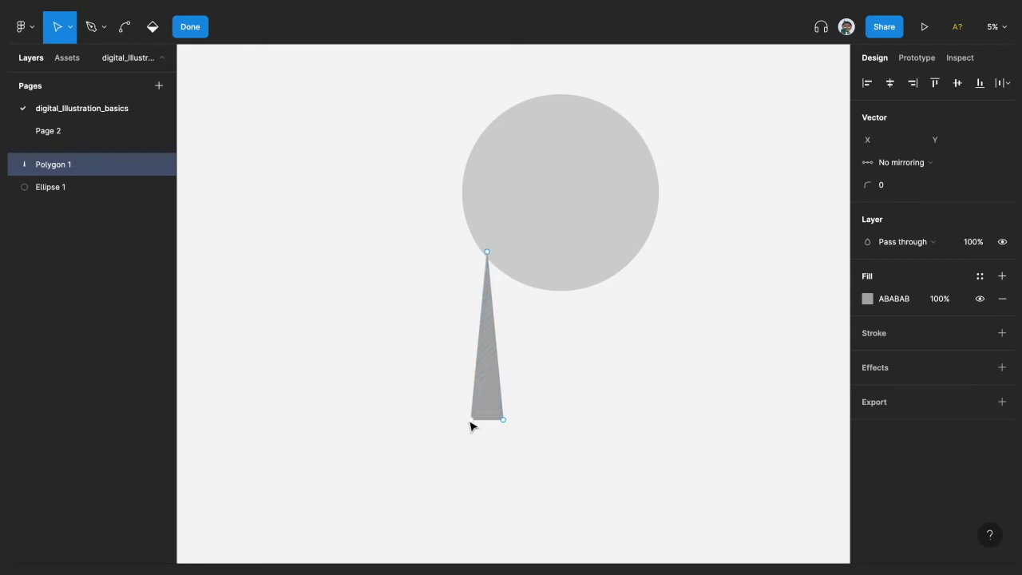
left_click_drag(472, 421, 471, 458)
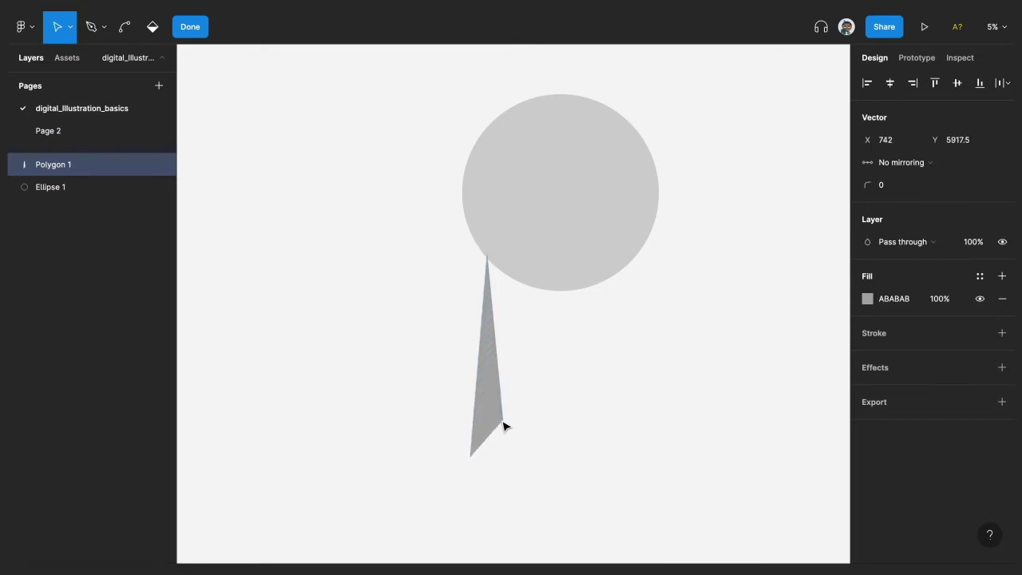
left_click_drag(504, 420, 509, 461)
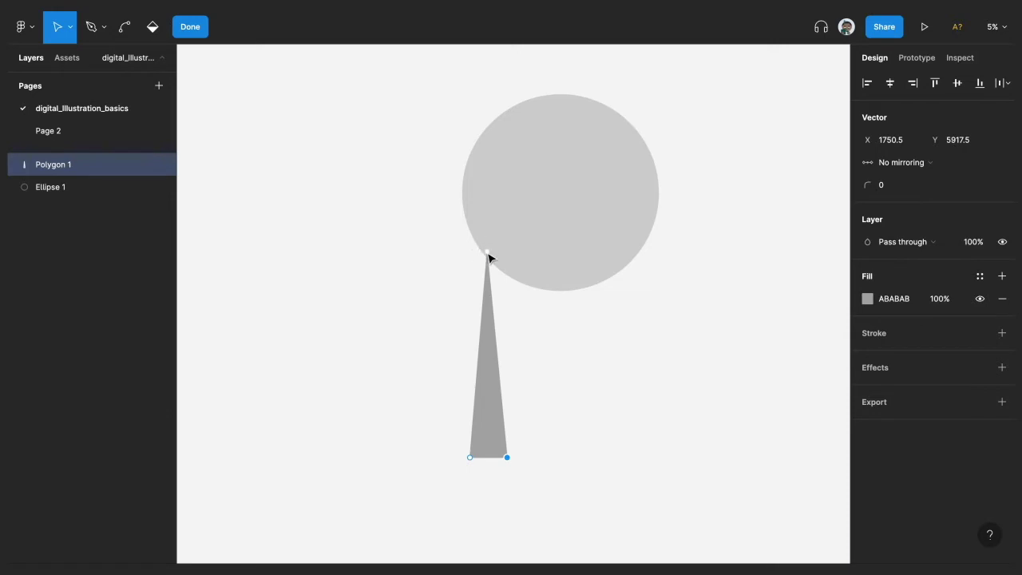
left_click_drag(487, 252, 489, 218)
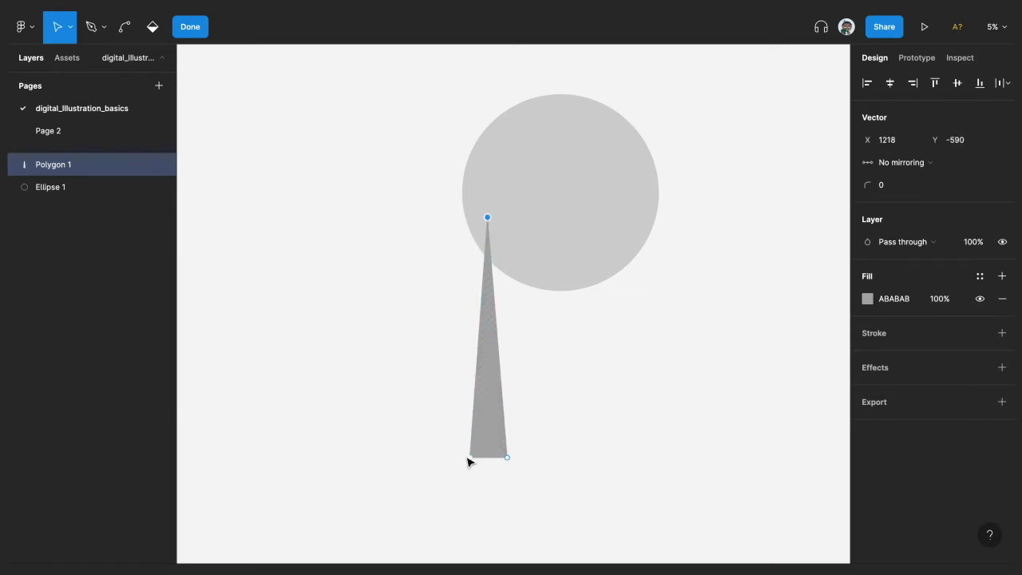
mouse_move(471, 460)
left_mouse_down()
mouse_move(446, 461)
mouse_move(471, 460)
left_mouse_up()
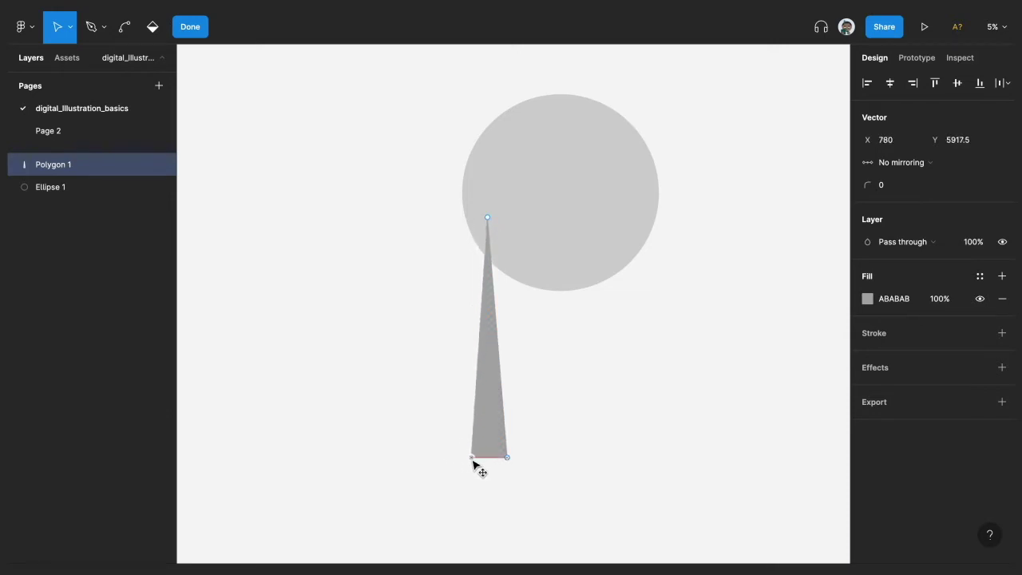
left_click(509, 459)
left_click(190, 27)
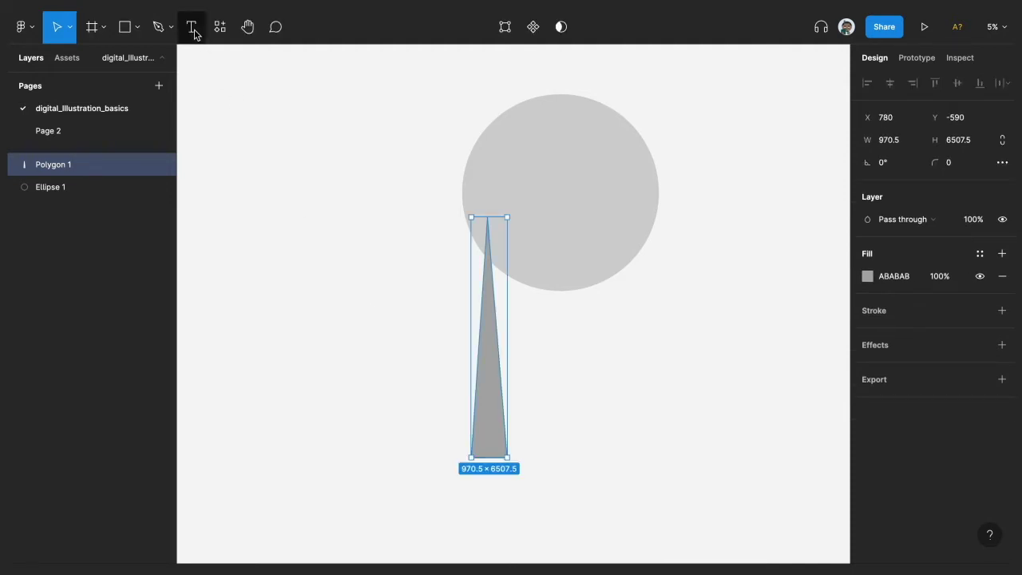
Step: Centre the trunk triangle under the circle and stretch it to 971 × 6735
left_click(391, 317)
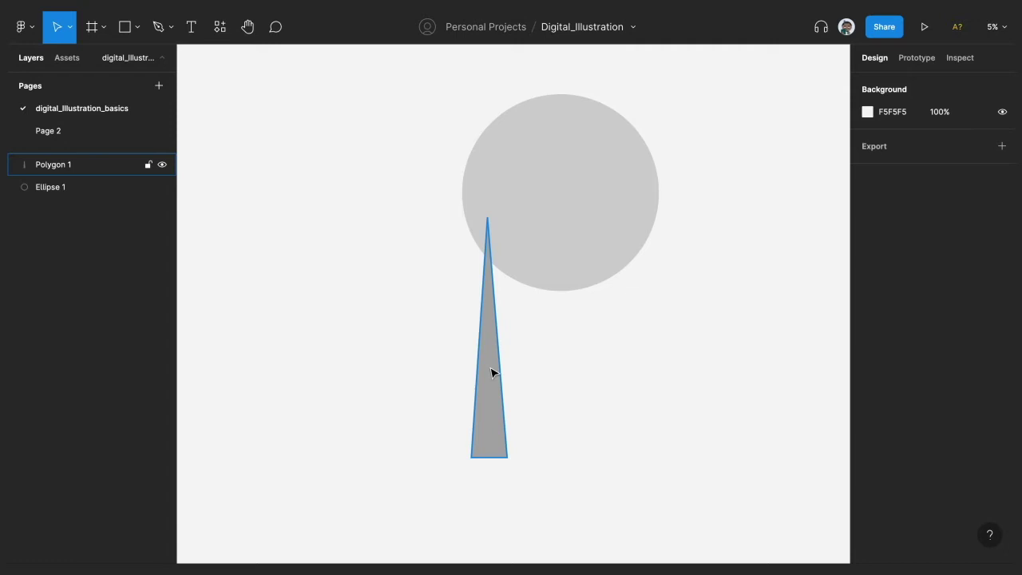
left_click_drag(493, 372, 560, 372)
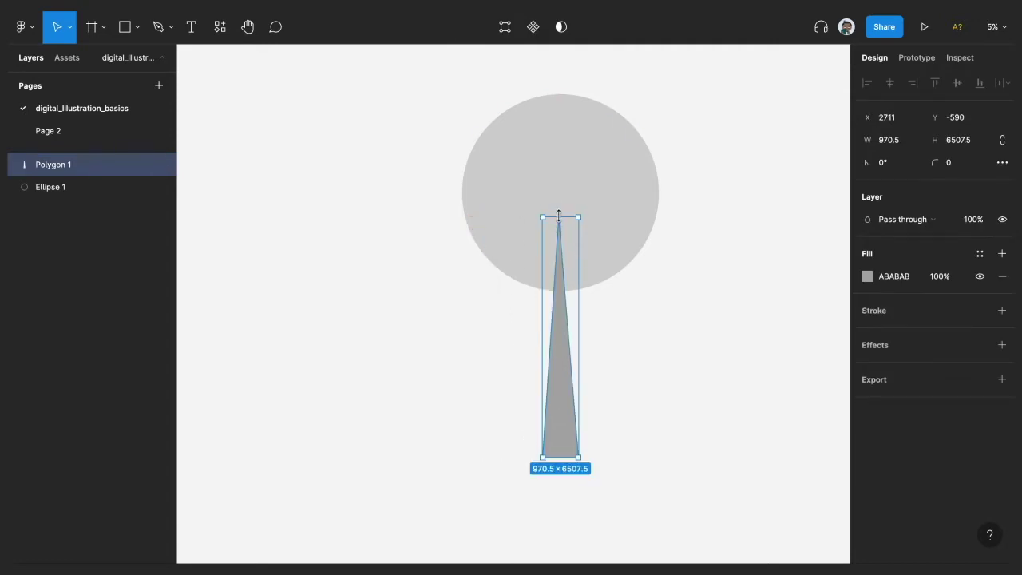
left_click_drag(559, 214, 559, 206)
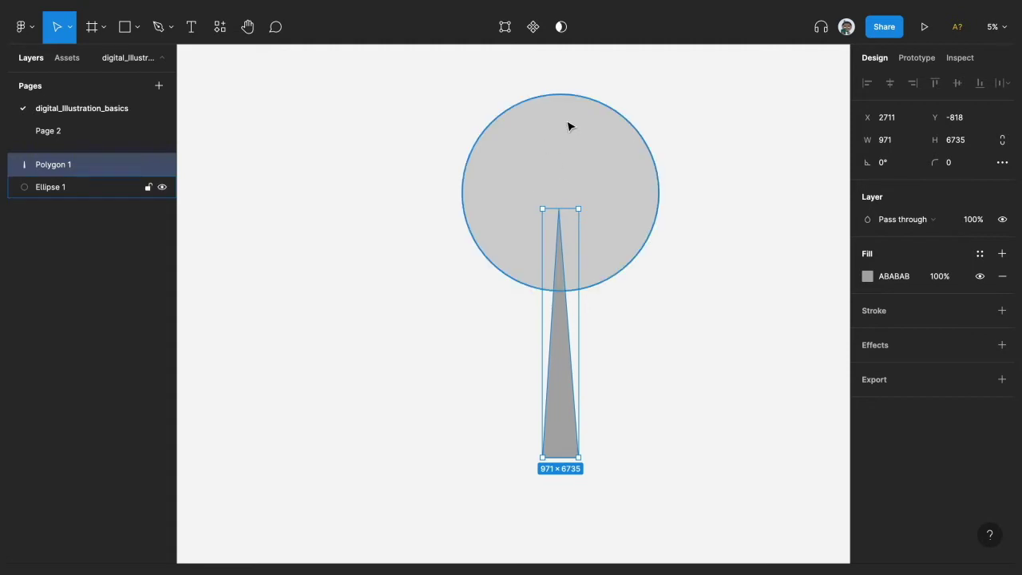
left_click(445, 285)
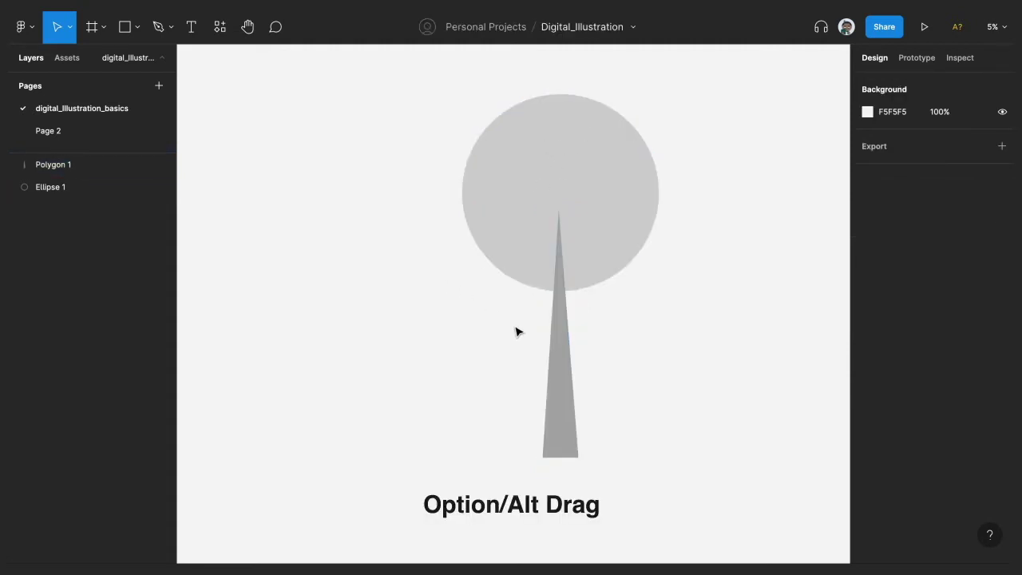
left_click(560, 338)
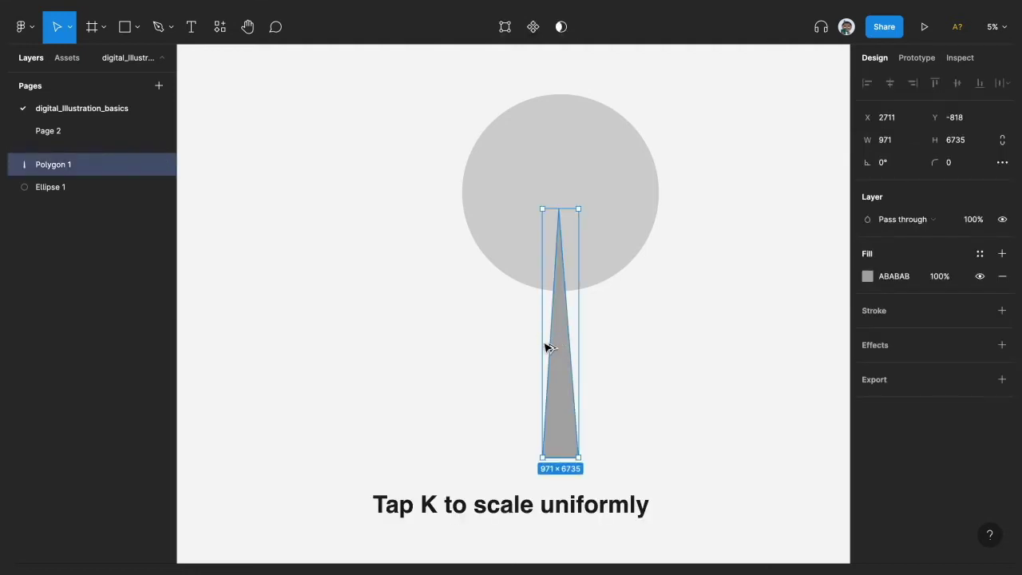
Step: Duplicate the trunk, scale the copy to 372.51 × 2583.82, tilt it 48.04° onto the trunk as a left branch
left_click_drag(545, 347, 455, 346)
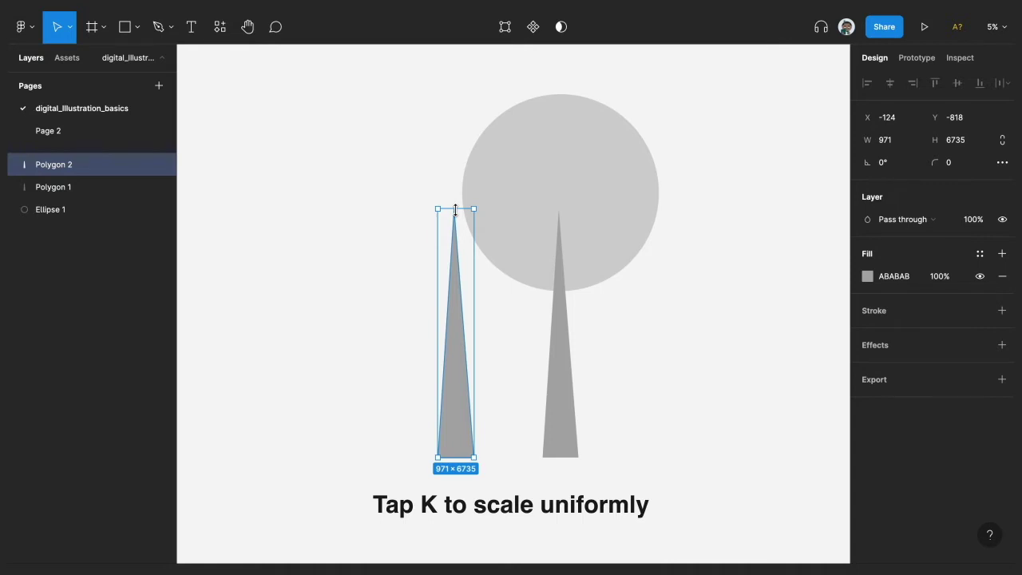
key("k")
left_click_drag(455, 209, 455, 352)
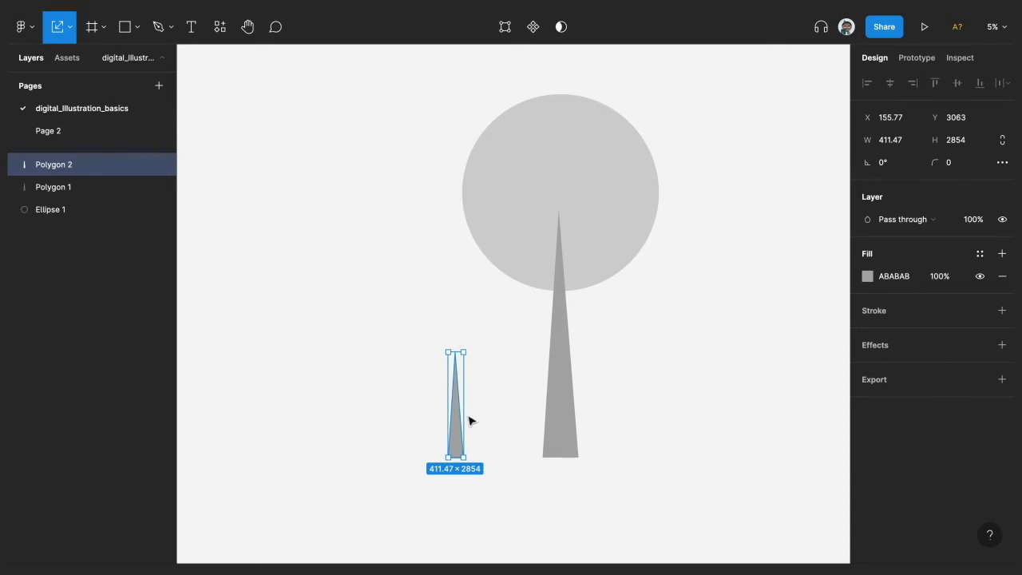
left_click_drag(440, 344, 396, 378)
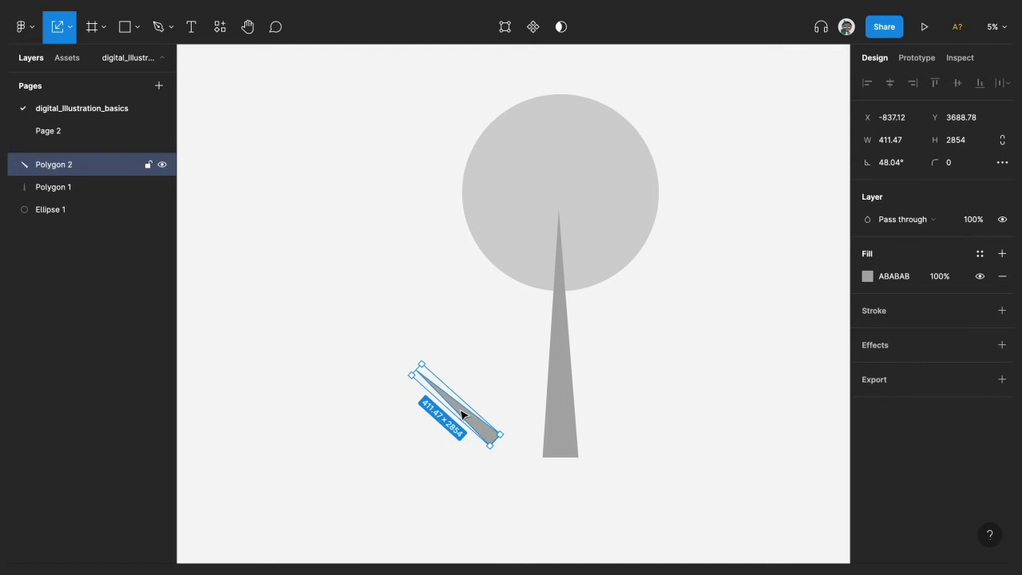
left_click_drag(462, 414, 527, 274)
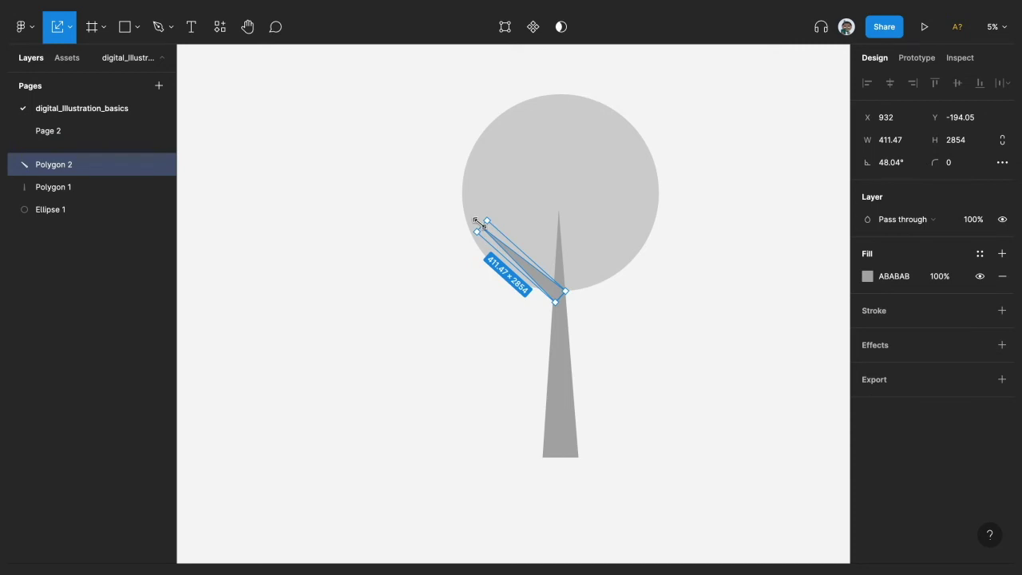
left_click_drag(479, 222, 486, 230)
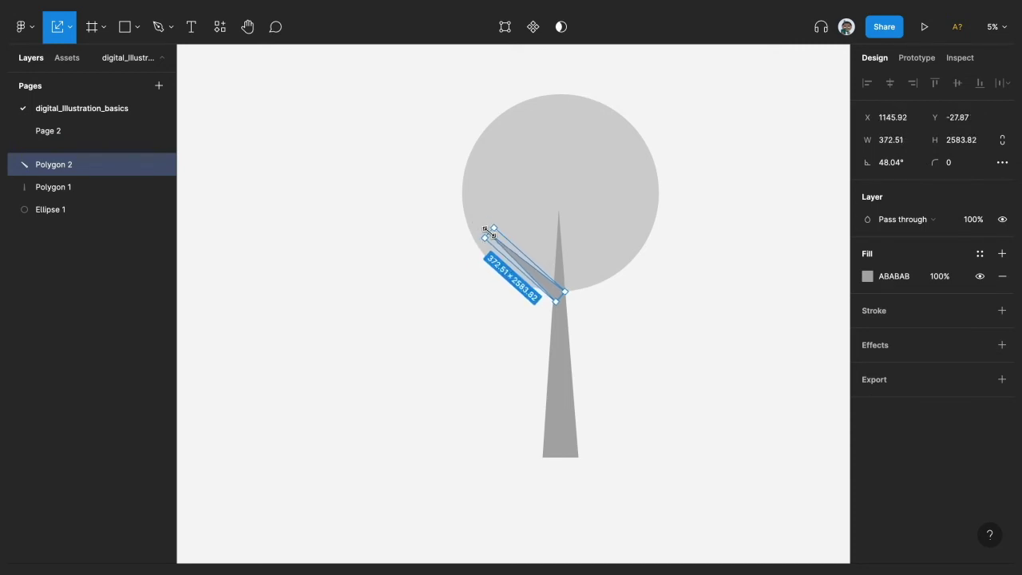
Step: Duplicate the branch as a right branch, Polygon 3, tilted -49.03° and seated on the trunk junction
left_click(452, 264)
left_click(540, 280)
left_click_drag(539, 280, 641, 360)
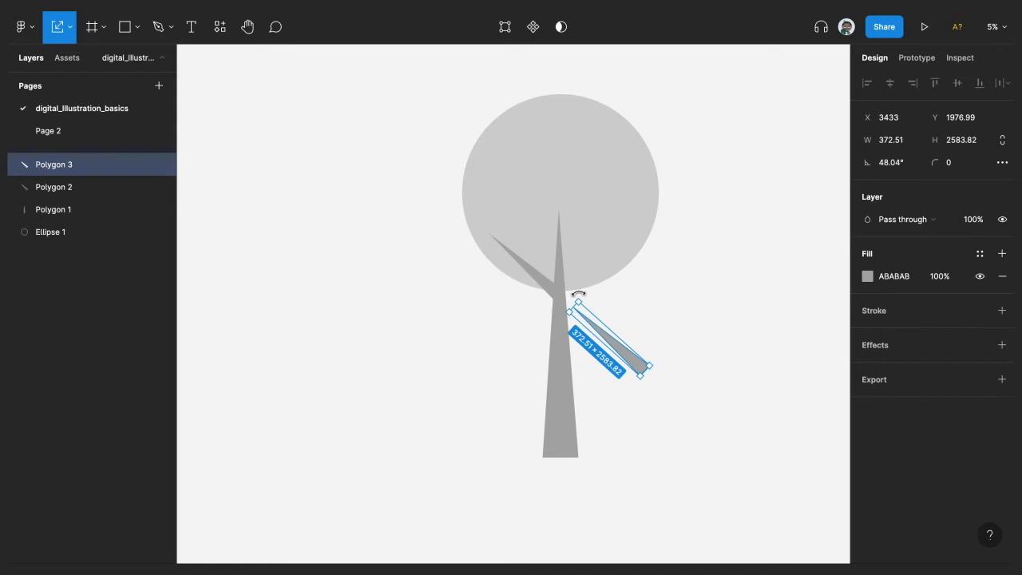
left_click_drag(578, 295, 676, 301)
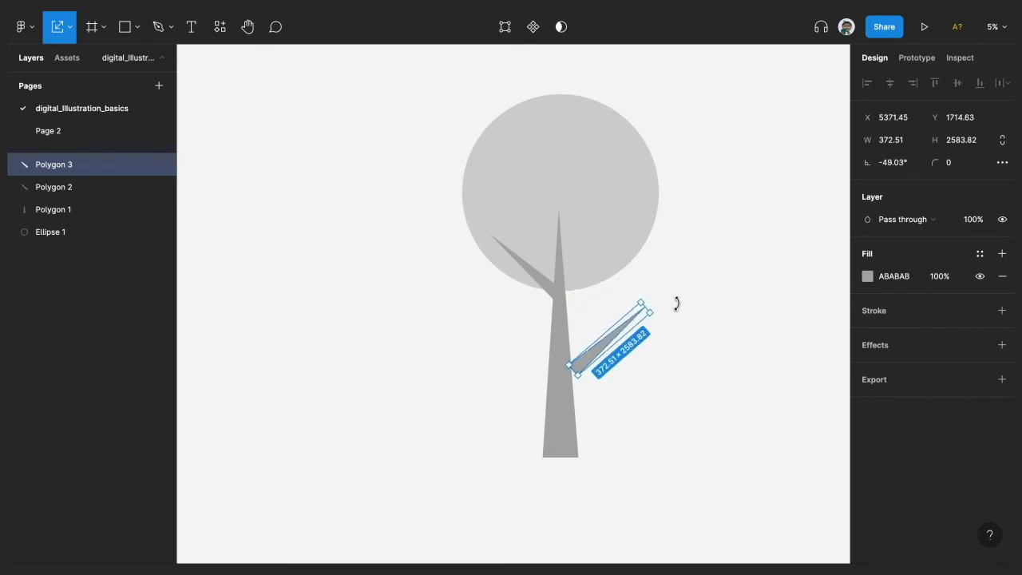
left_click_drag(580, 354, 573, 304)
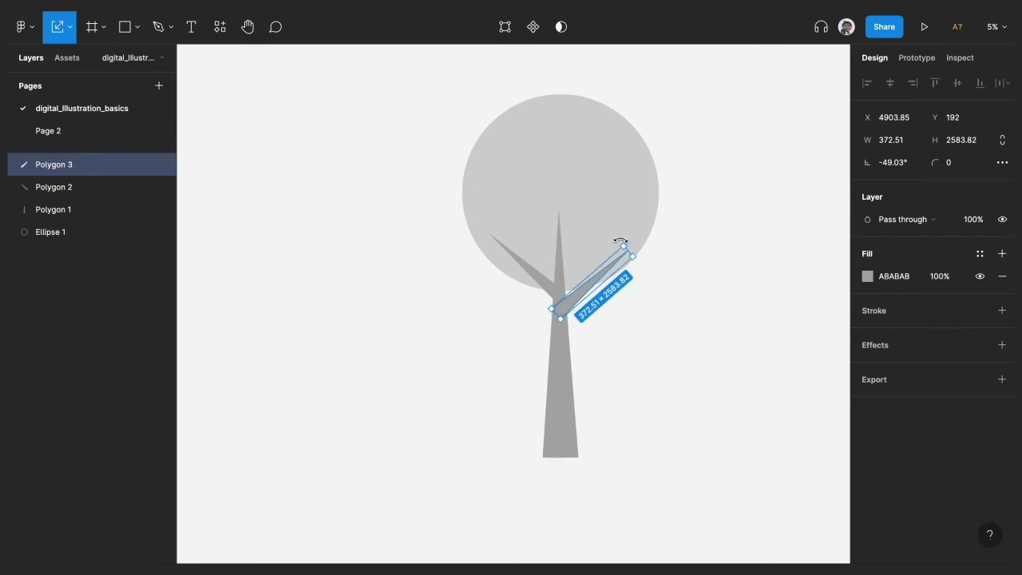
left_click_drag(627, 248, 616, 256)
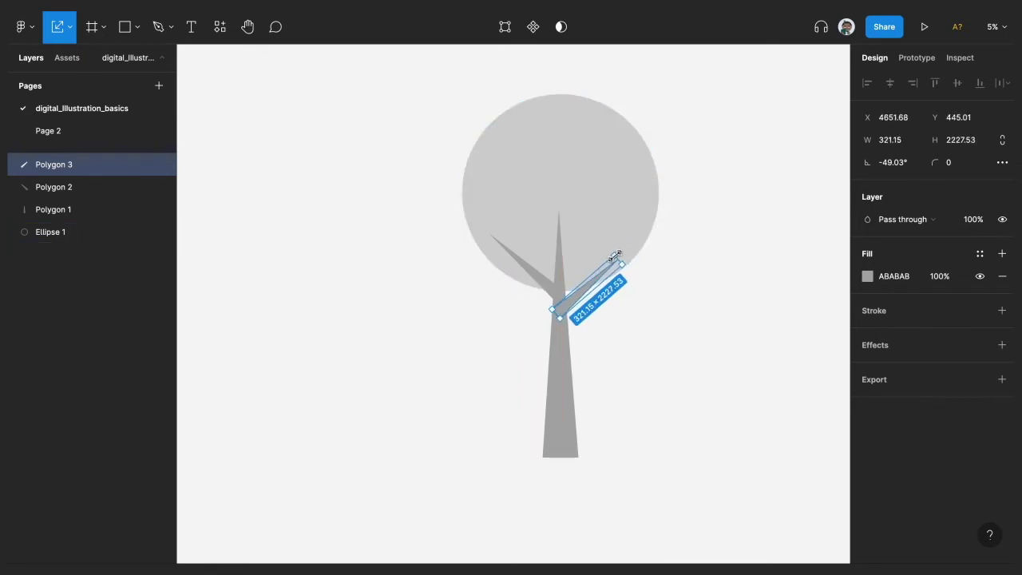
scroll(585, 300, "up", 3)
left_click_drag(547, 325, 553, 317)
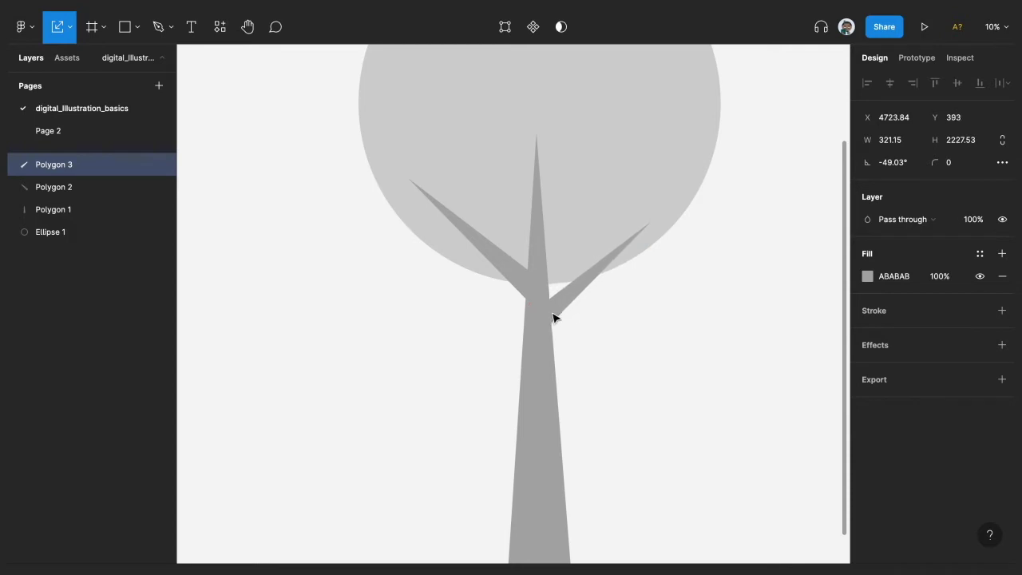
Step: Add a smaller twig copy, Polygon 4, rotated 80.5° onto the left branch
left_click(493, 261)
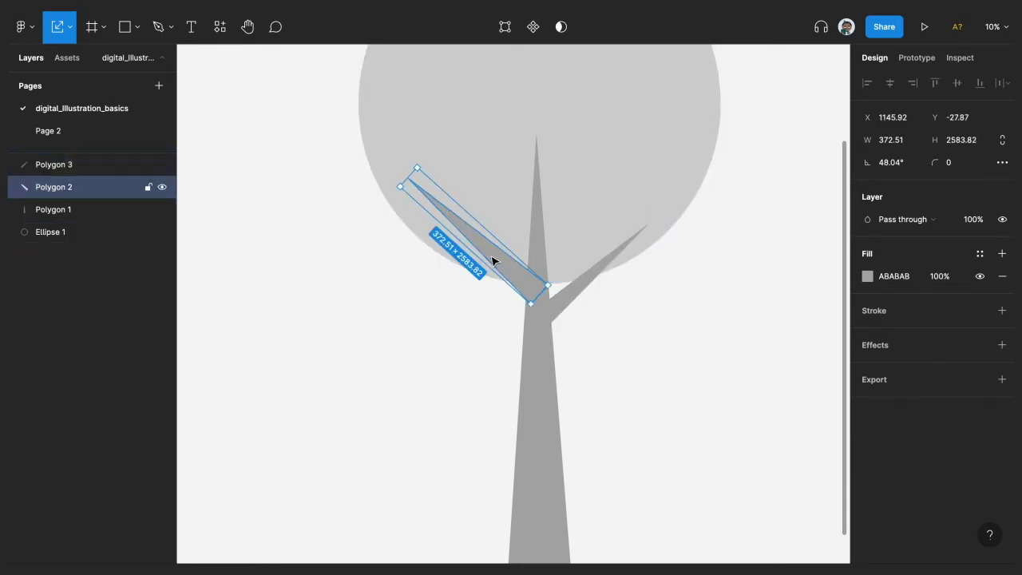
left_click_drag(493, 258, 382, 318)
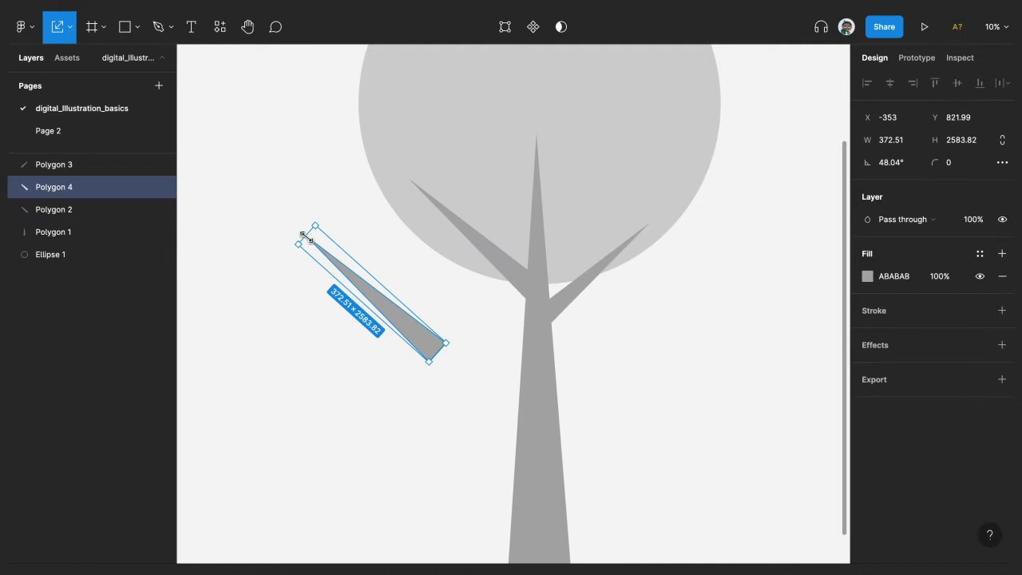
left_click_drag(304, 233, 343, 323)
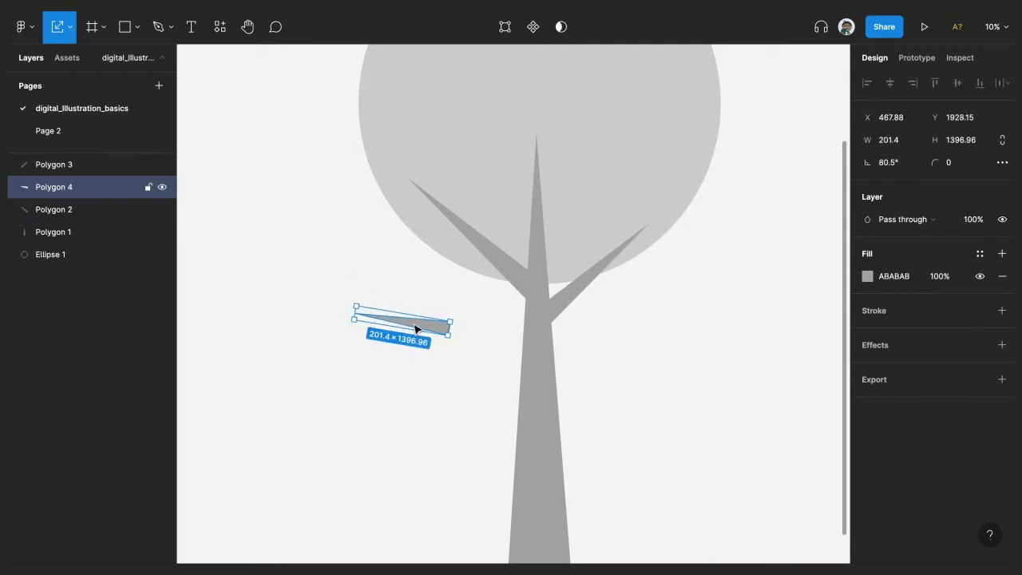
left_click_drag(416, 327, 468, 257)
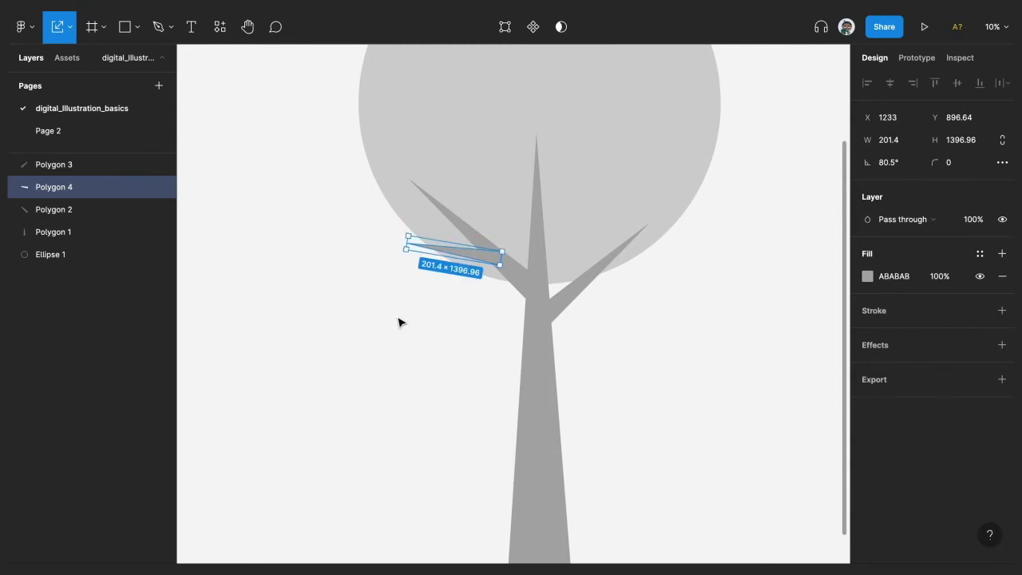
Step: Duplicate the canopy circle, resize the copy to 3184 × 3184 at lower left, and stack it on top
left_click(399, 322)
scroll(399, 322, "down", 5)
left_click(469, 219)
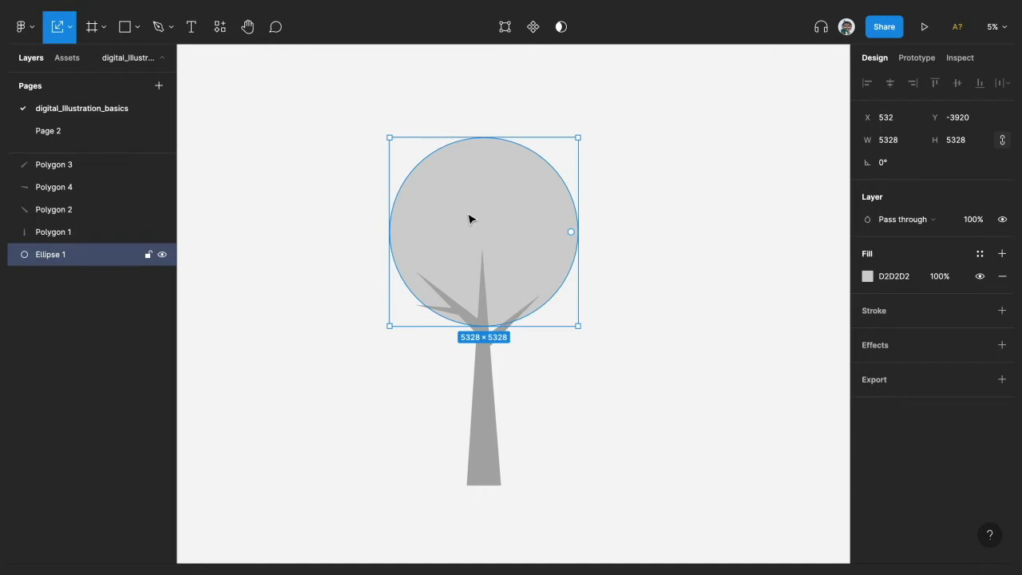
left_click_drag(471, 219, 356, 285, "alt")
left_click_drag(450, 385, 403, 294)
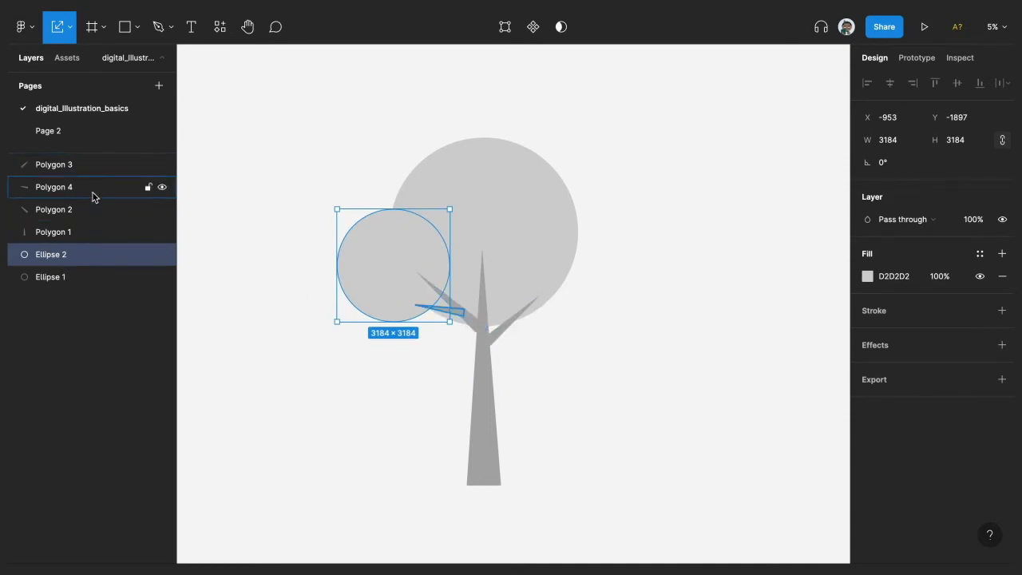
left_click_drag(87, 254, 92, 163)
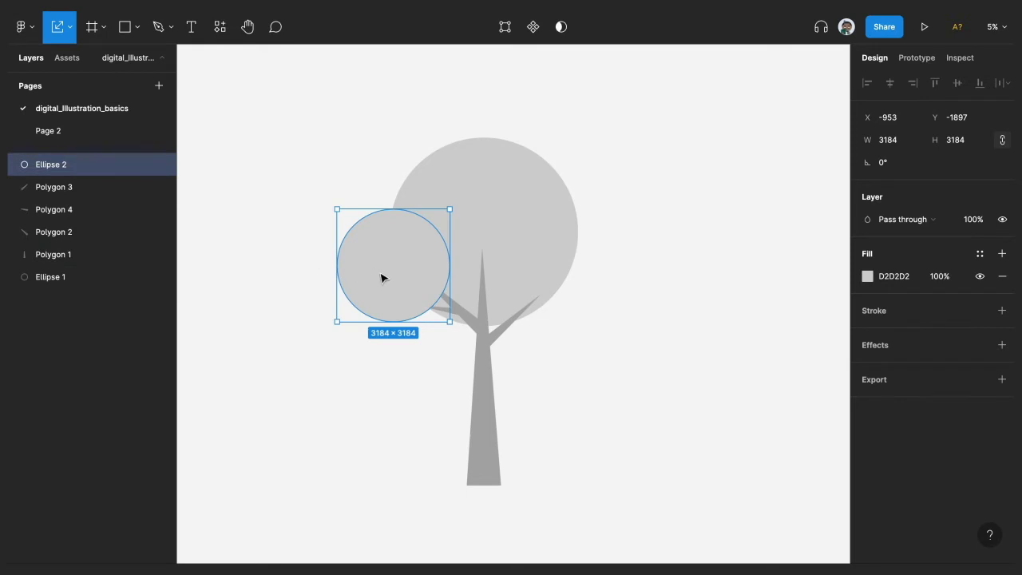
Step: Copy the smaller circle upward, shrink it to 2304 × 2304, and place it on the canopy's upper-left edge
left_click_drag(383, 276, 392, 198)
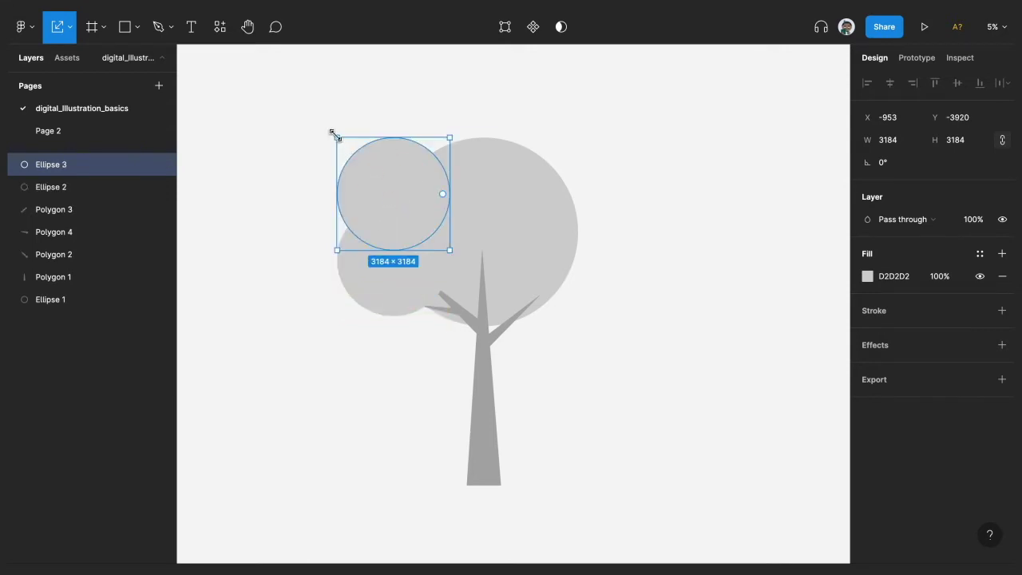
left_click_drag(335, 134, 367, 166)
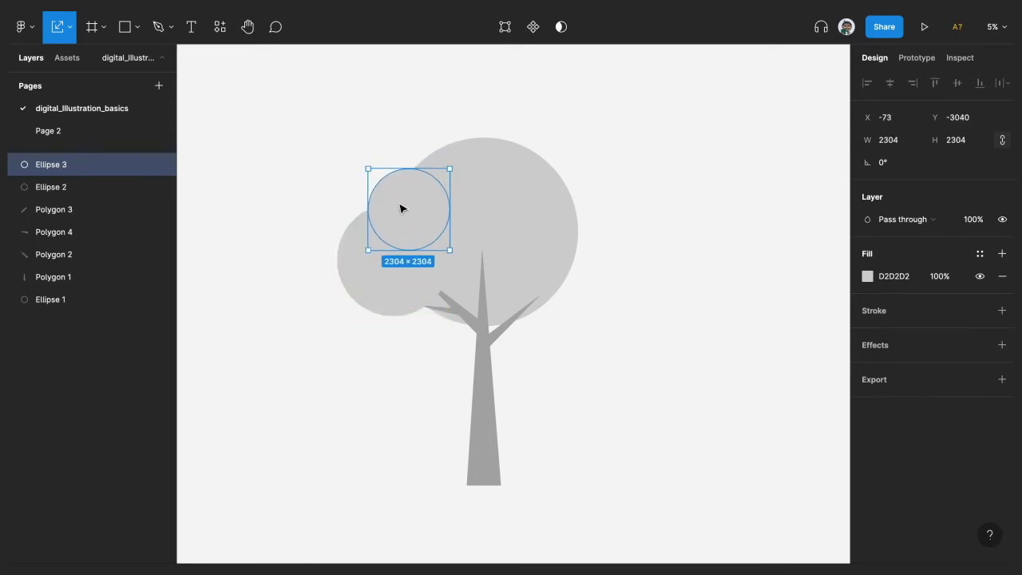
left_click_drag(400, 208, 395, 200)
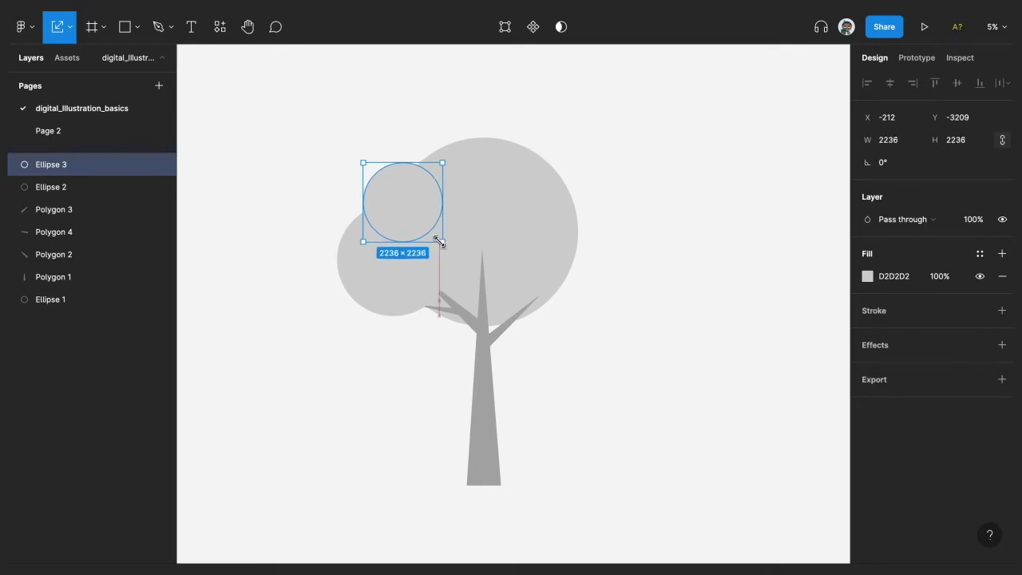
Step: Add a still smaller circle along the canopy top, then reselect the large canopy circle
left_click_drag(439, 242, 447, 180)
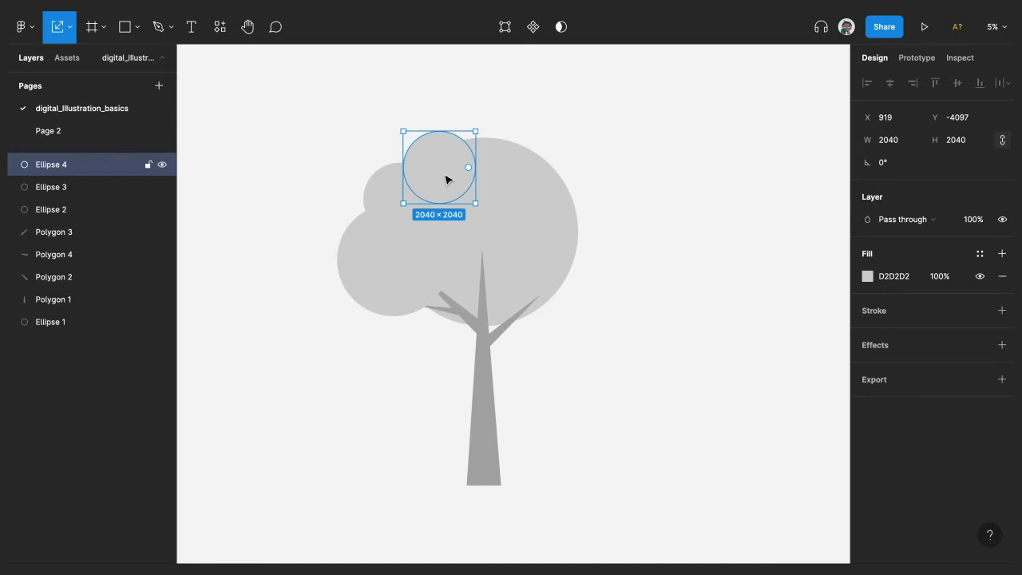
left_click_drag(444, 175, 441, 169)
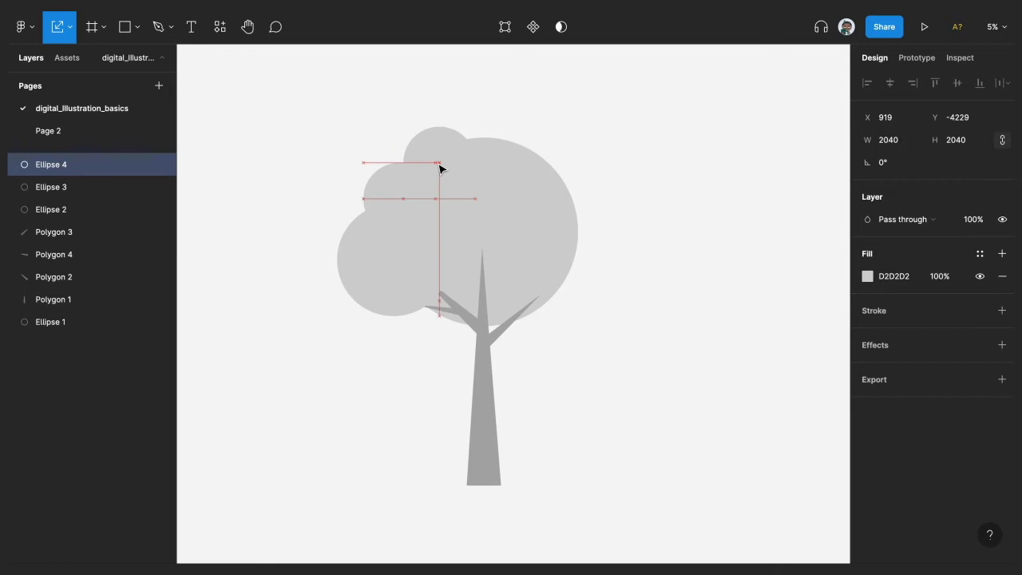
left_click(419, 245)
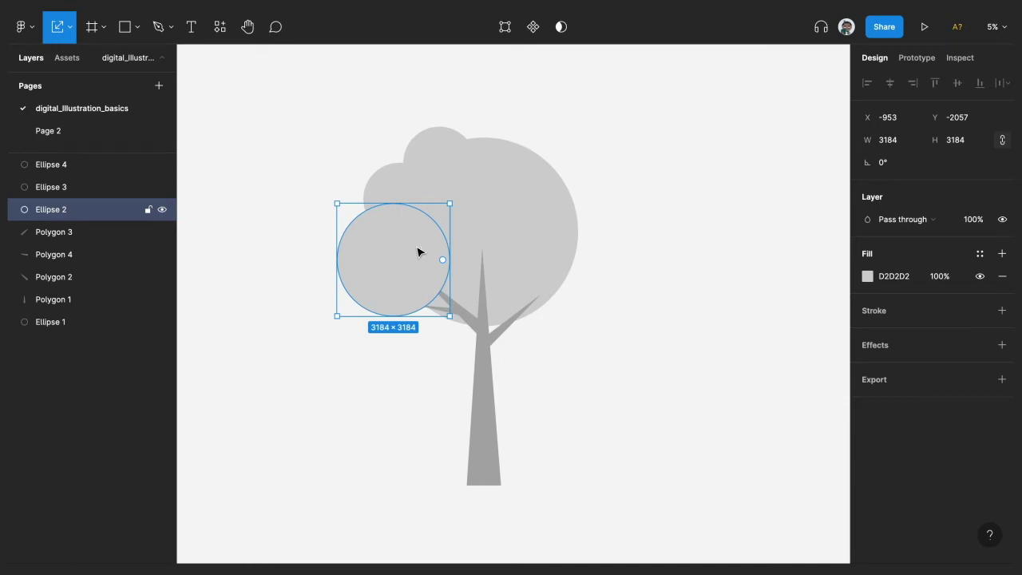
left_click(513, 228)
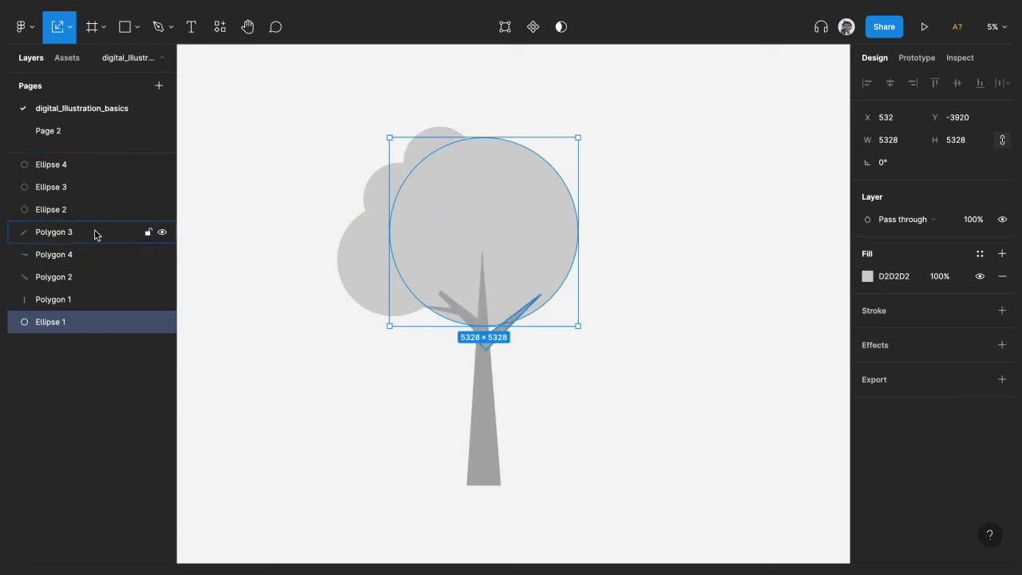
left_click(298, 351)
left_click(519, 197)
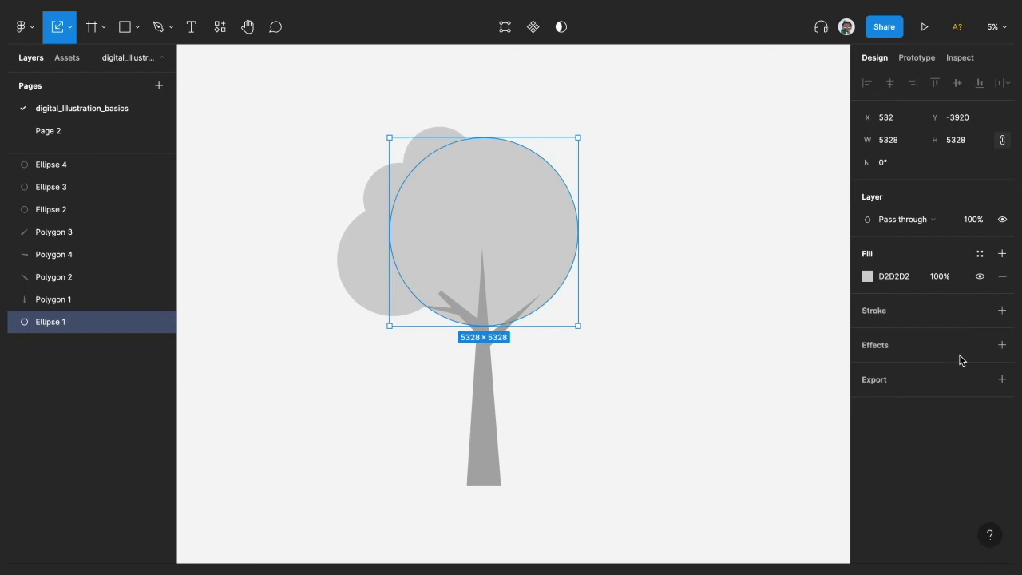
Step: Add an inner shadow to the large canopy circle with offset X -13, Y -425
left_click(1001, 344)
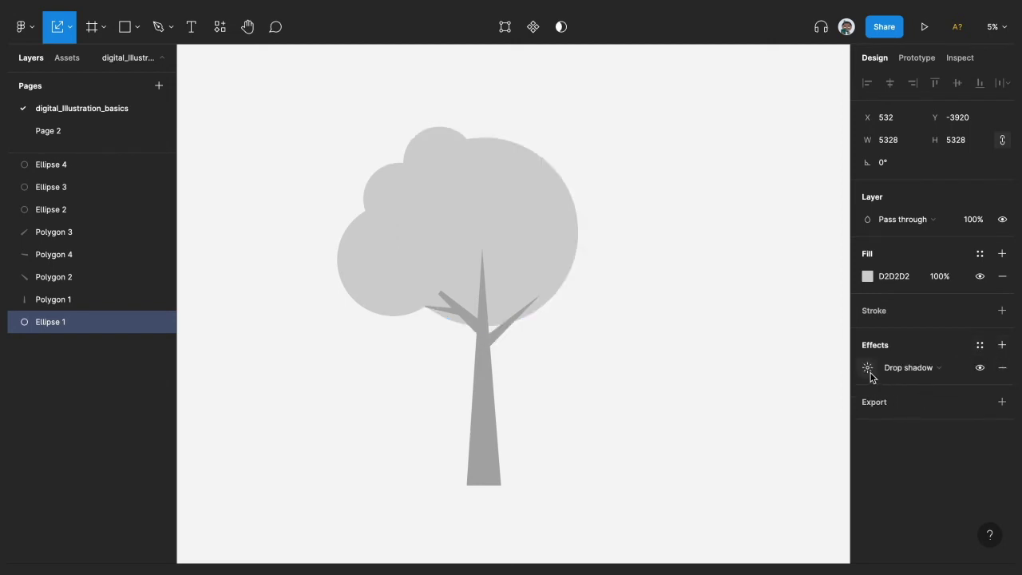
left_click(920, 369)
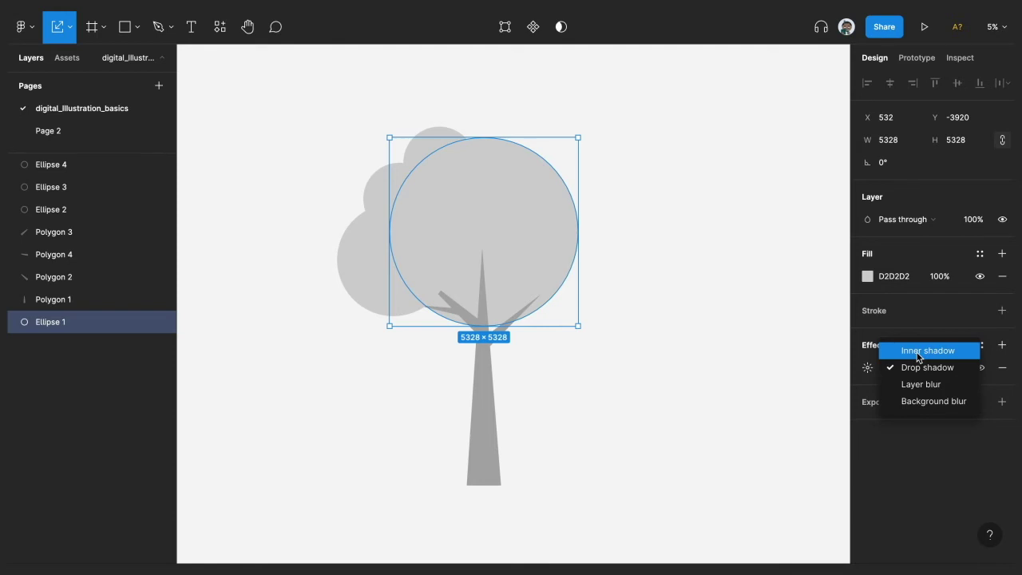
left_click(918, 352)
left_click(866, 368)
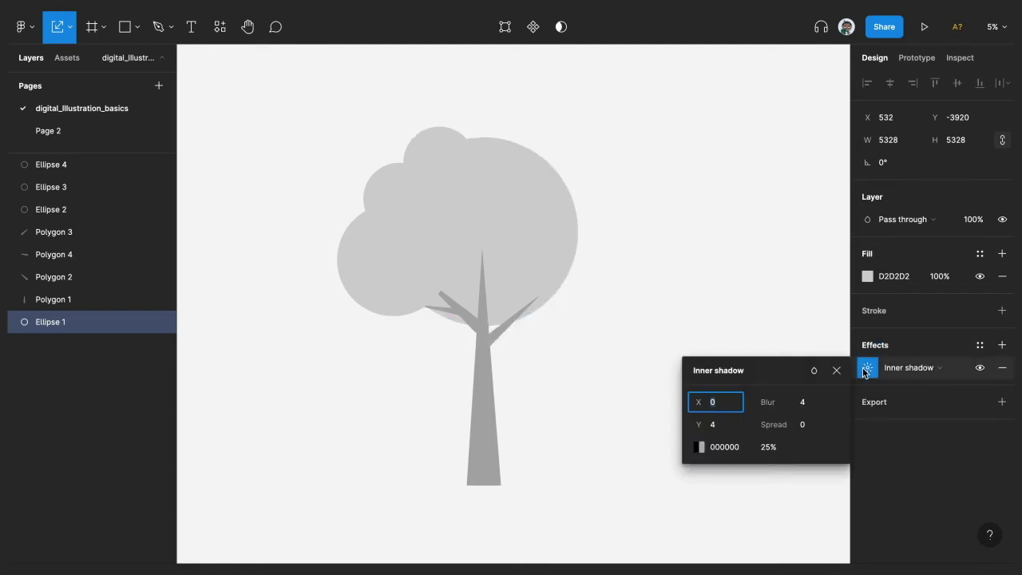
left_click_drag(698, 425, 192, 353)
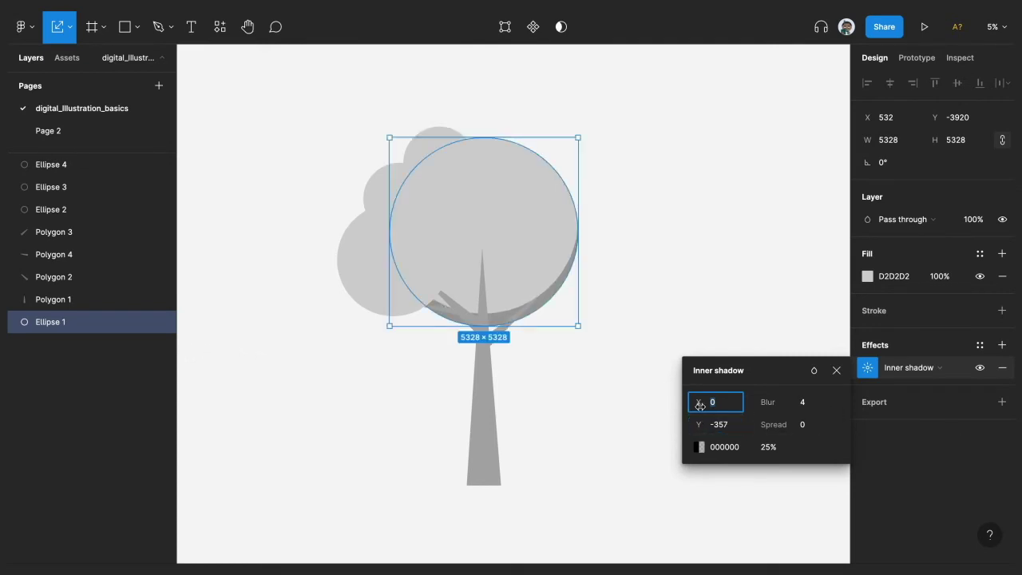
left_click_drag(699, 403, 599, 412)
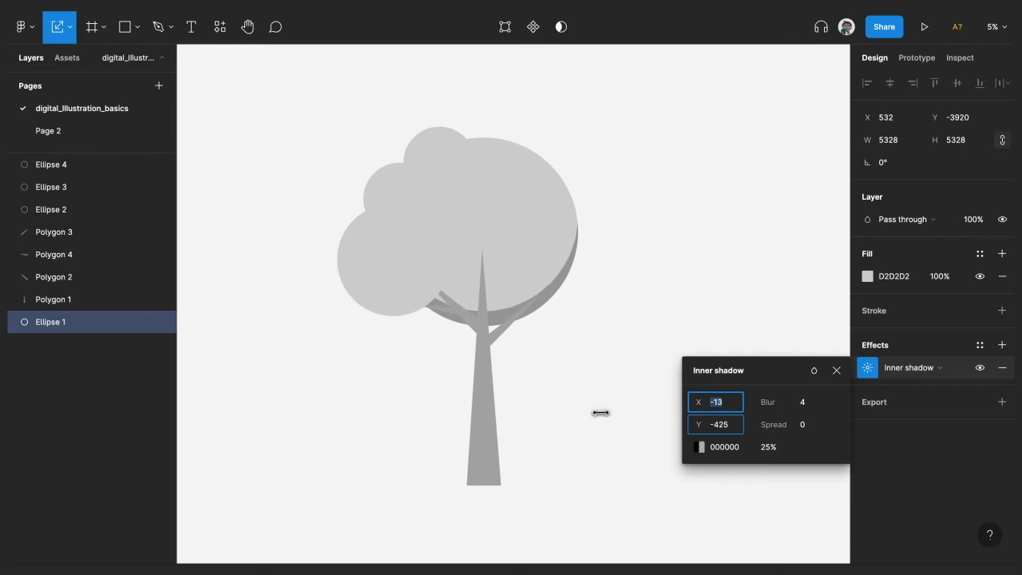
left_click(835, 369)
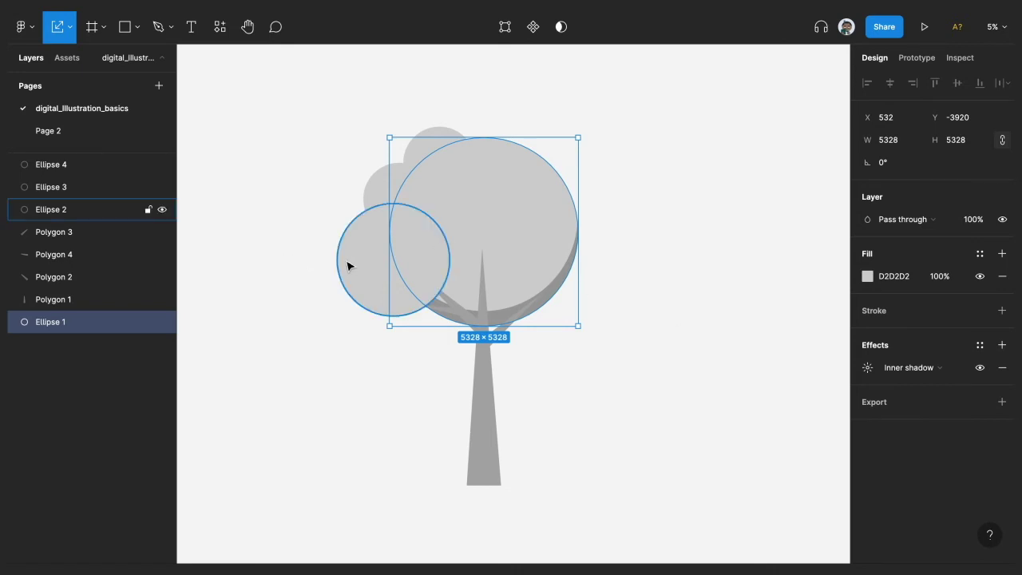
Step: Paste the canopy's inner shadow onto the lower-left circle, Ellipse 2
left_click(370, 269)
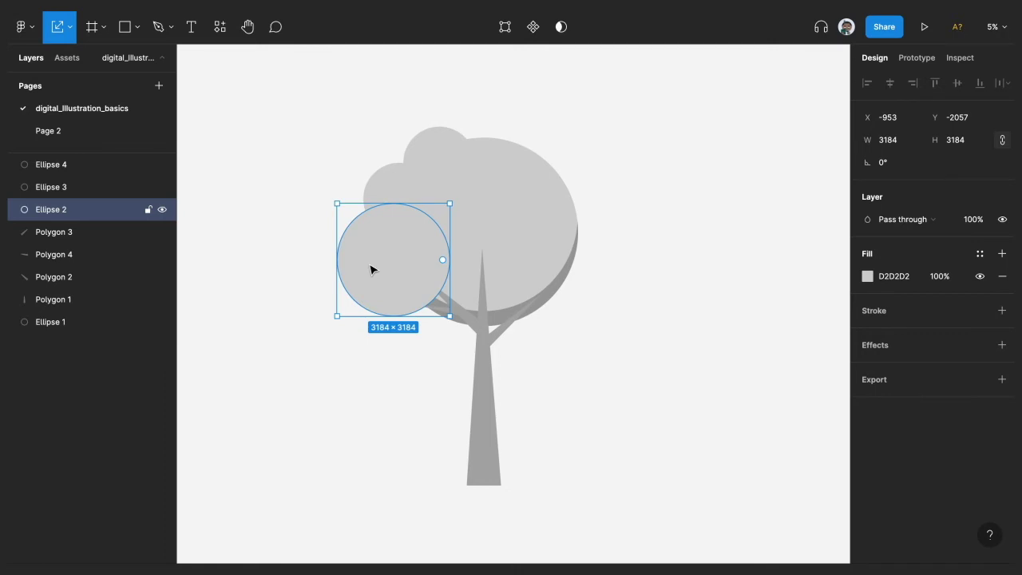
key("ctrl+alt+v")
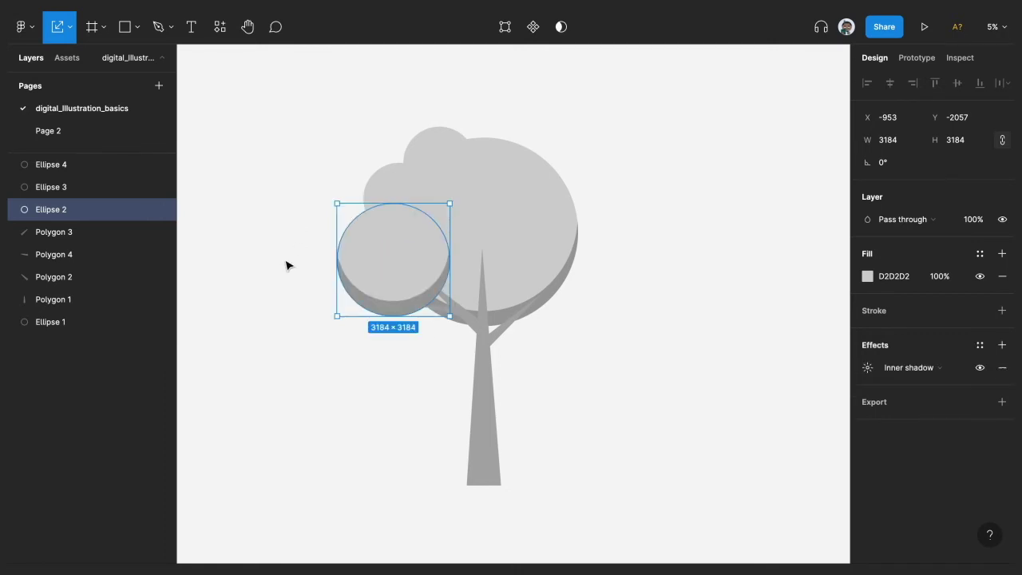
left_click(285, 264)
left_click(377, 255)
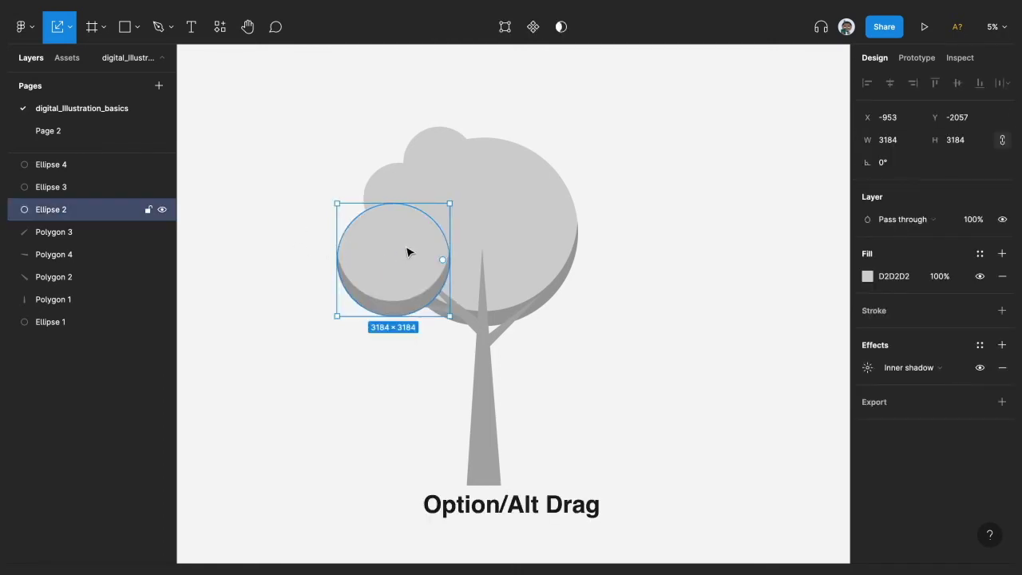
Step: Duplicate the shaded circle as Ellipse 5 and move it into the canopy centre
left_click_drag(406, 252, 490, 218)
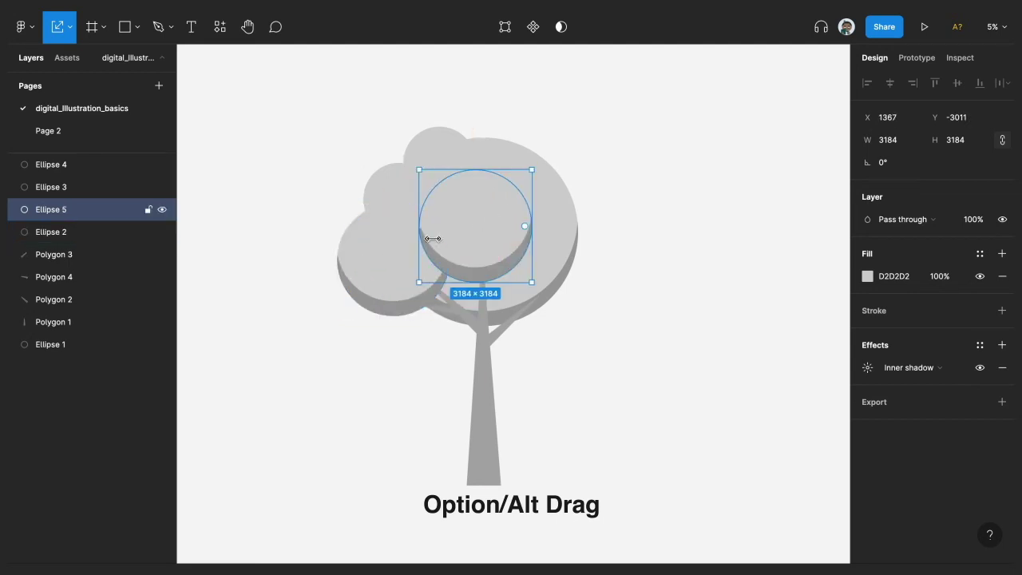
left_click(375, 267)
left_click(476, 238)
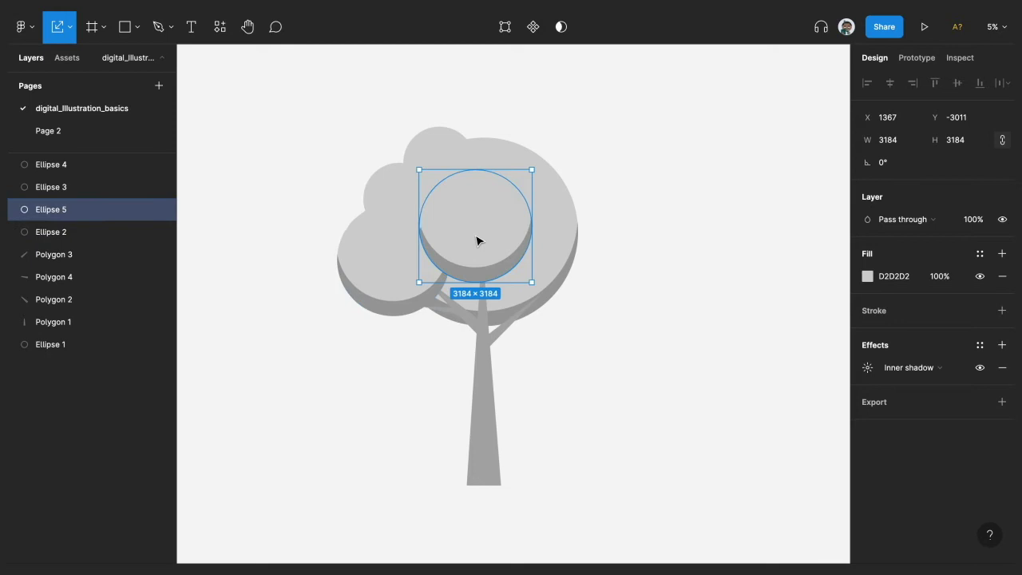
left_click_drag(481, 240, 490, 244)
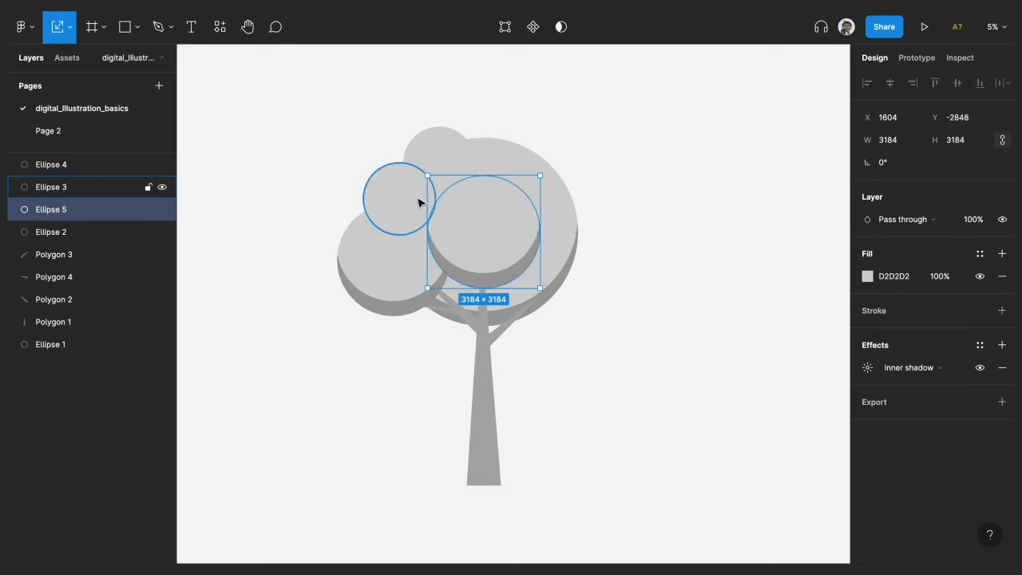
left_click_drag(418, 167, 419, 224)
key("ctrl+z")
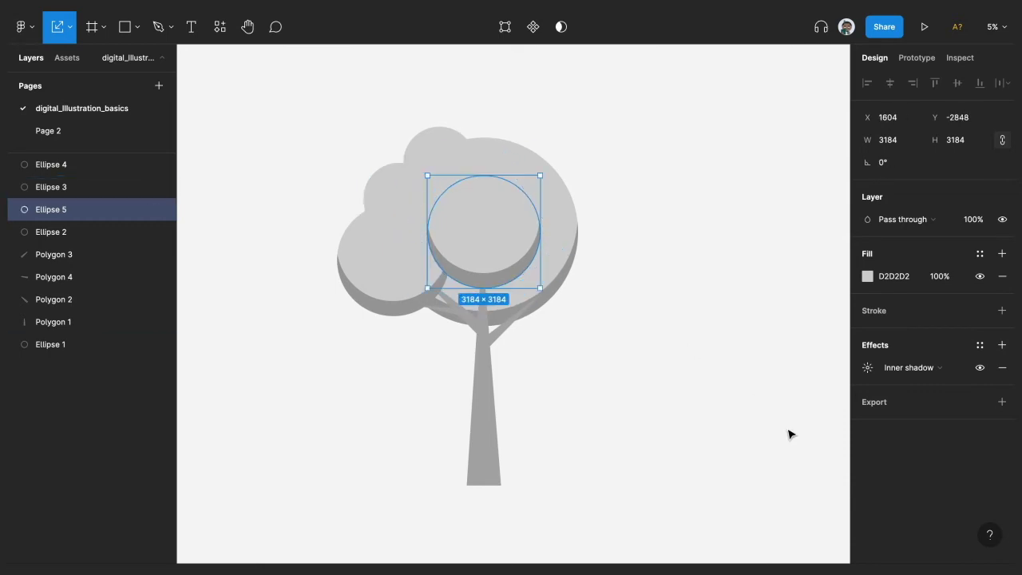
Step: Set Ellipse 5's inner shadow offset to X -540, Y -377
left_click(868, 368)
left_click(727, 428)
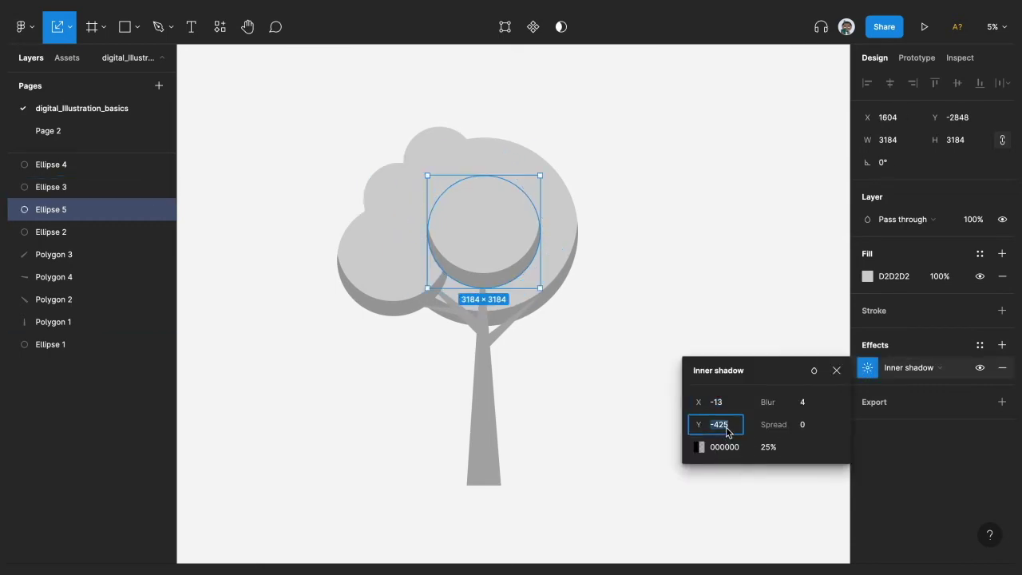
key("Down")
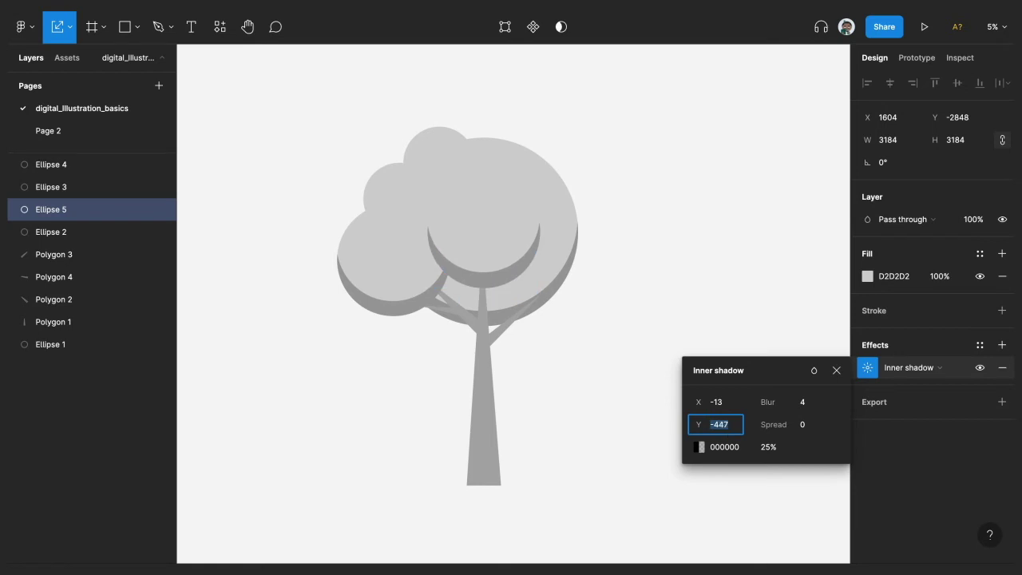
key("shift+Up")
key("shift+Up")
key("shift+Up")
key("shift+Up")
key("shift+Up")
key("shift+Up")
left_click(718, 403)
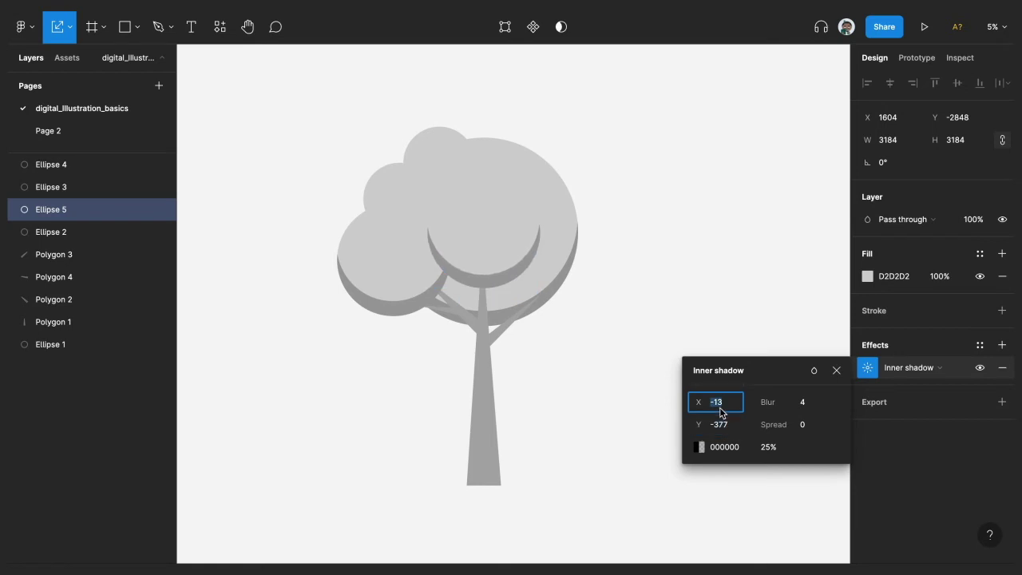
left_click_drag(699, 403, 961, 337)
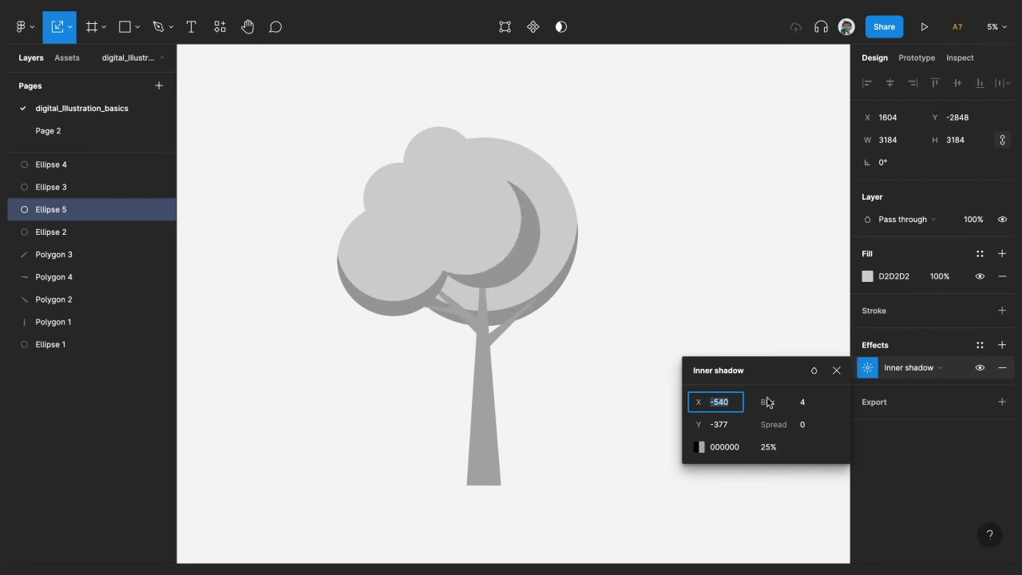
left_click(836, 369)
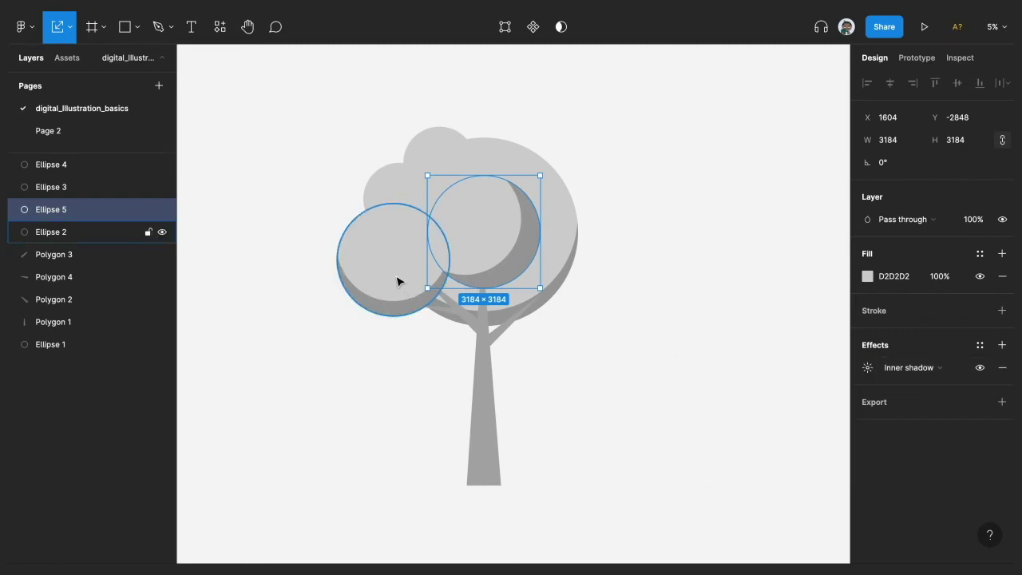
left_click(384, 198)
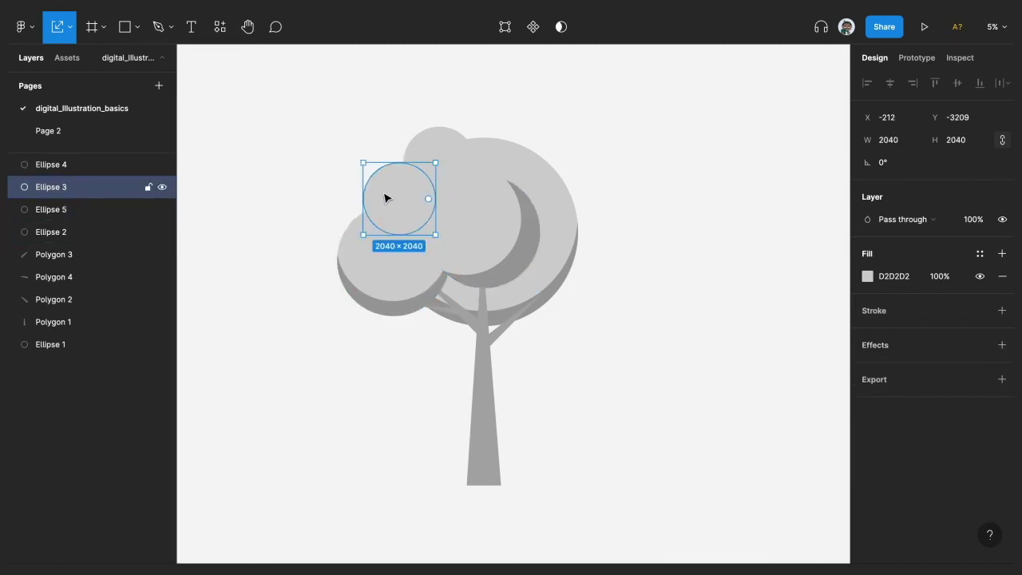
Step: Select all five canopy circles together
left_click(377, 344)
scroll(376, 342, "down", 1)
left_click(413, 201)
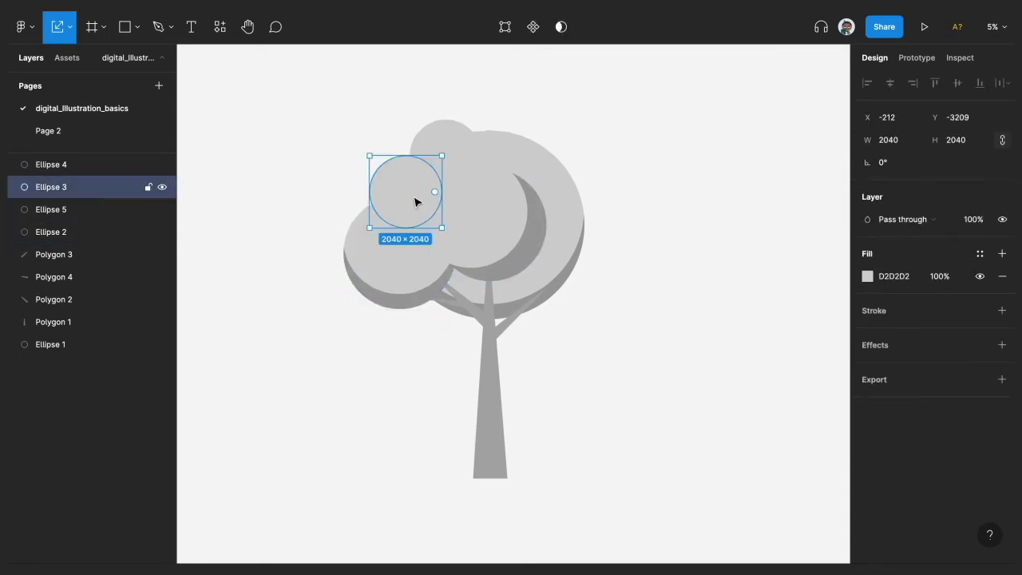
left_click(463, 156, "shift")
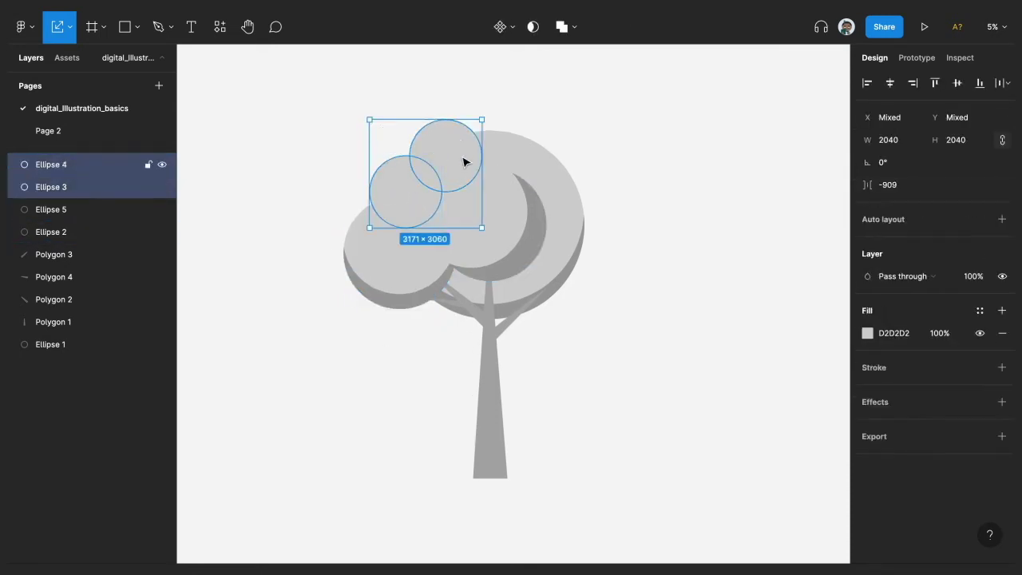
left_click(496, 231, "shift")
left_click(397, 254, "shift")
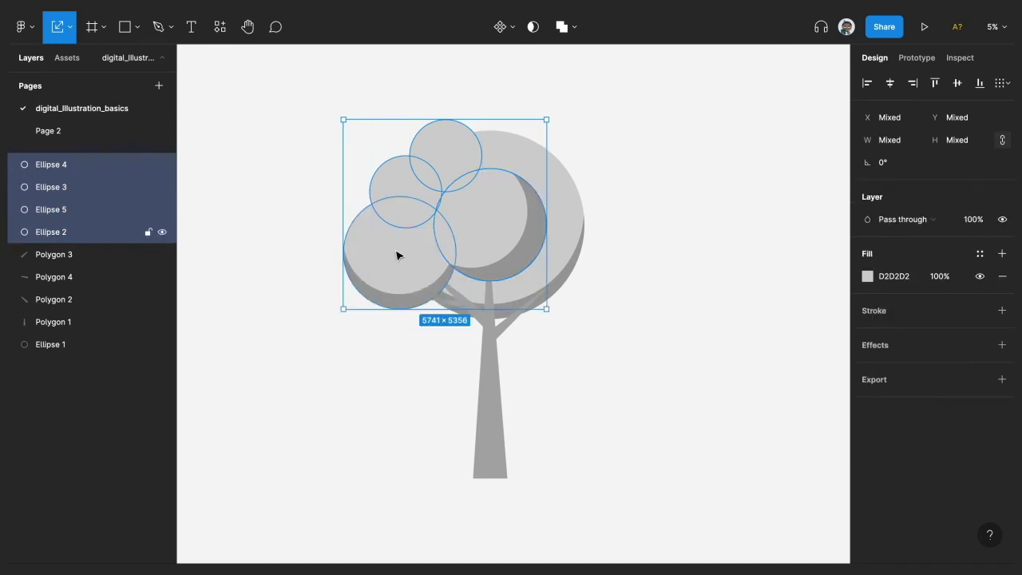
left_click(562, 216, "shift")
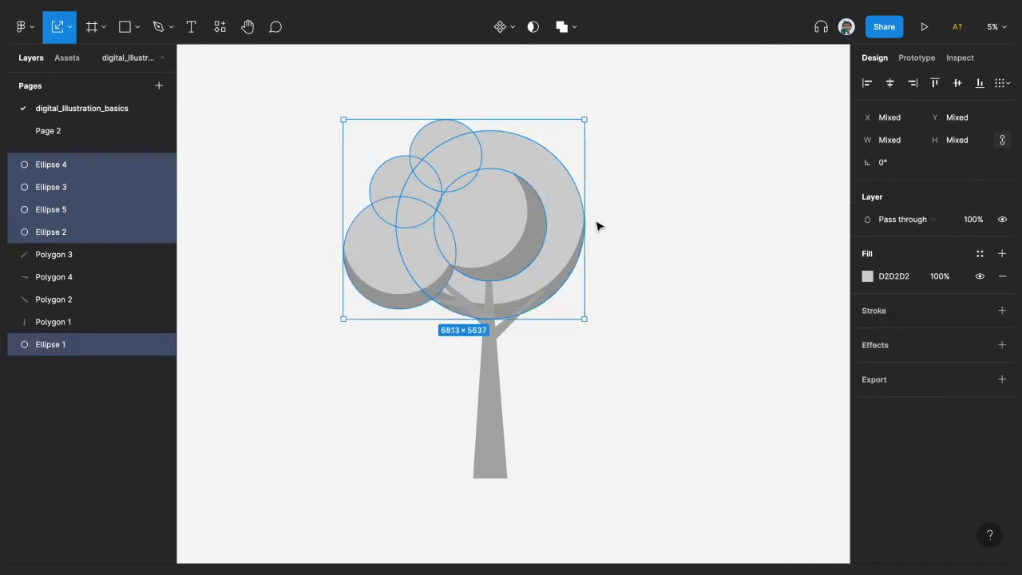
Step: Fill the selected circles with green, brightened to 00A500
left_click(894, 276)
type("gre")
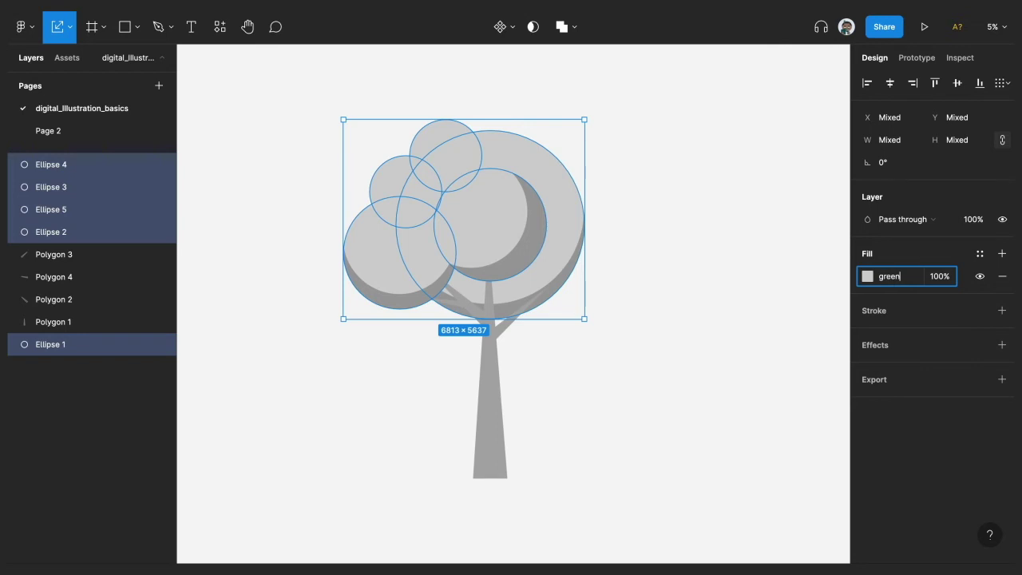
type("en")
key("Return")
left_click(867, 276)
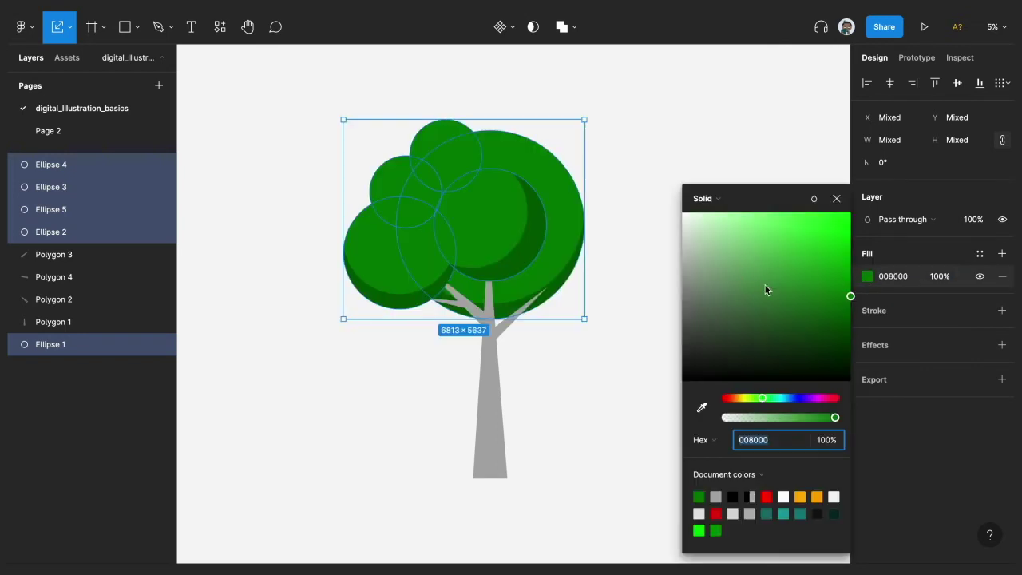
left_click_drag(851, 297, 850, 277)
left_click(835, 198)
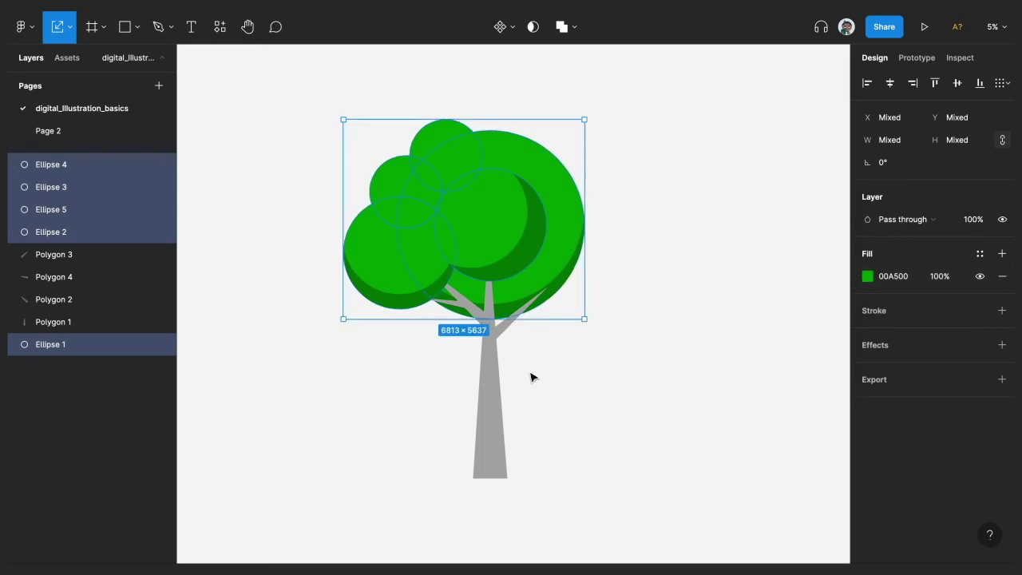
Step: Select the trunk and three branches and merge them with Union selection
left_click(491, 349)
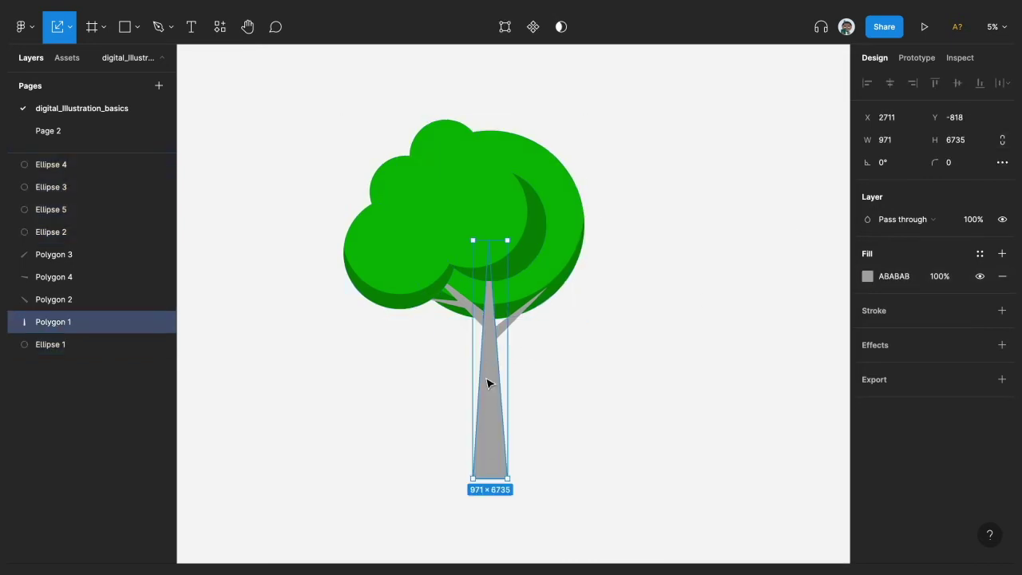
left_click(463, 308)
scroll(463, 307, "up", 3)
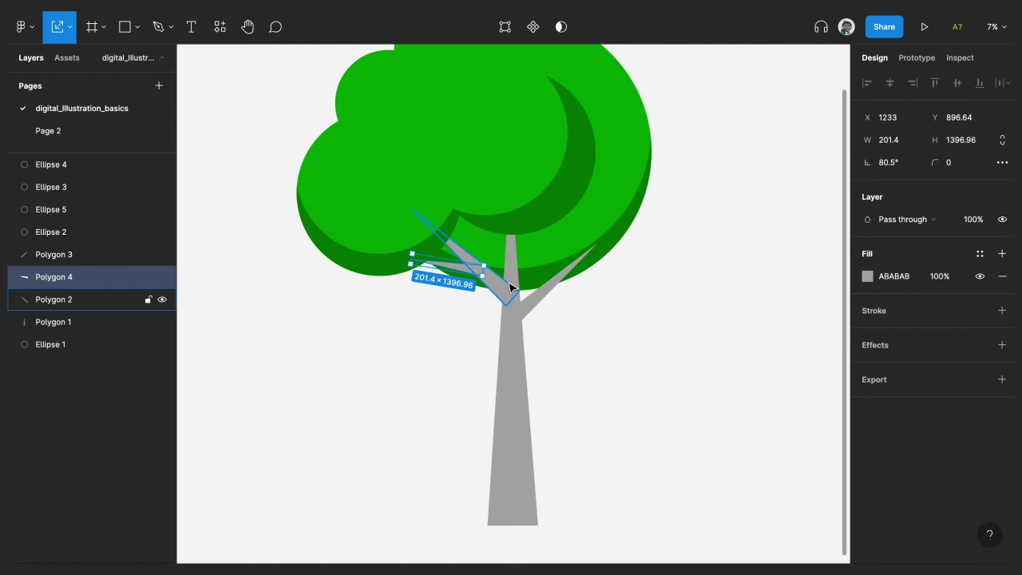
left_click(502, 292, "shift")
left_click(512, 279, "shift")
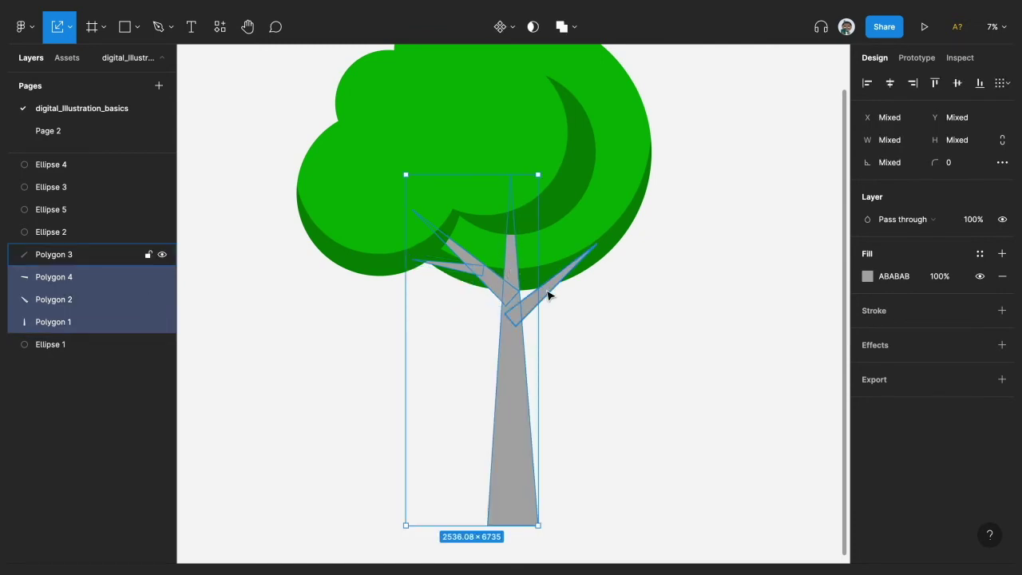
left_click(555, 288, "shift")
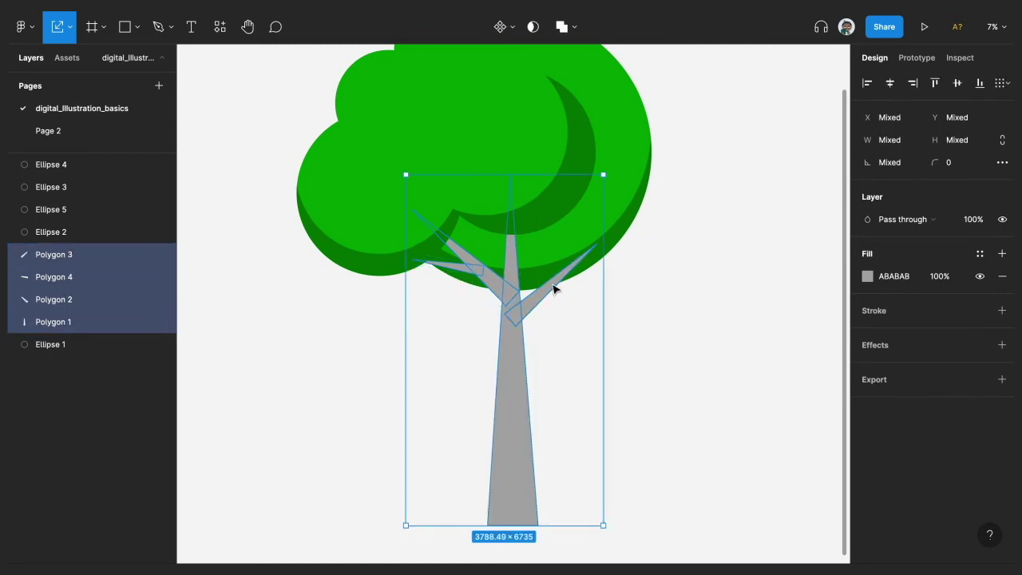
left_click(560, 26)
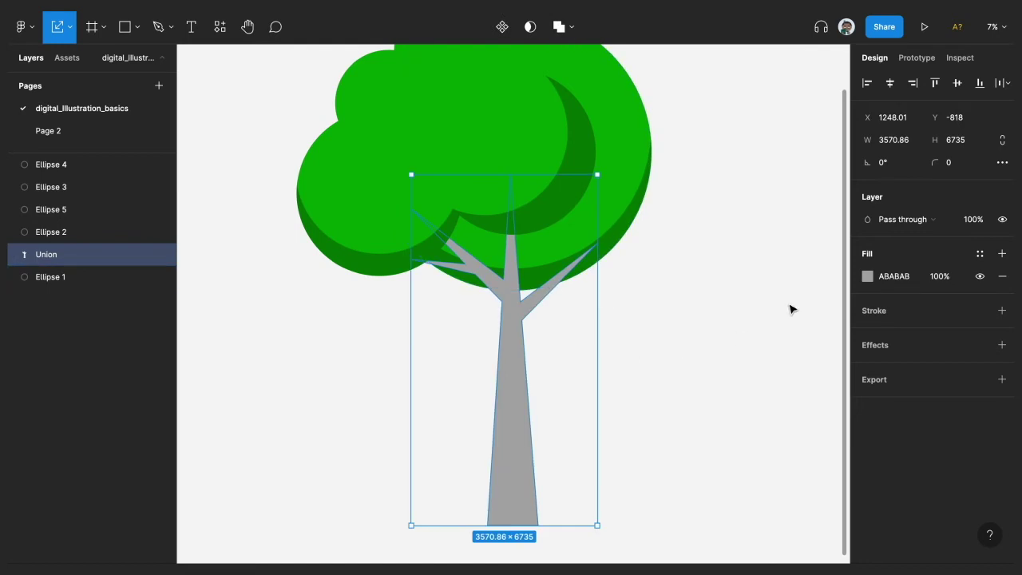
Step: Fill the merged trunk shape with green darkened to 004B00, then deselect it
left_click(890, 274)
type("gree")
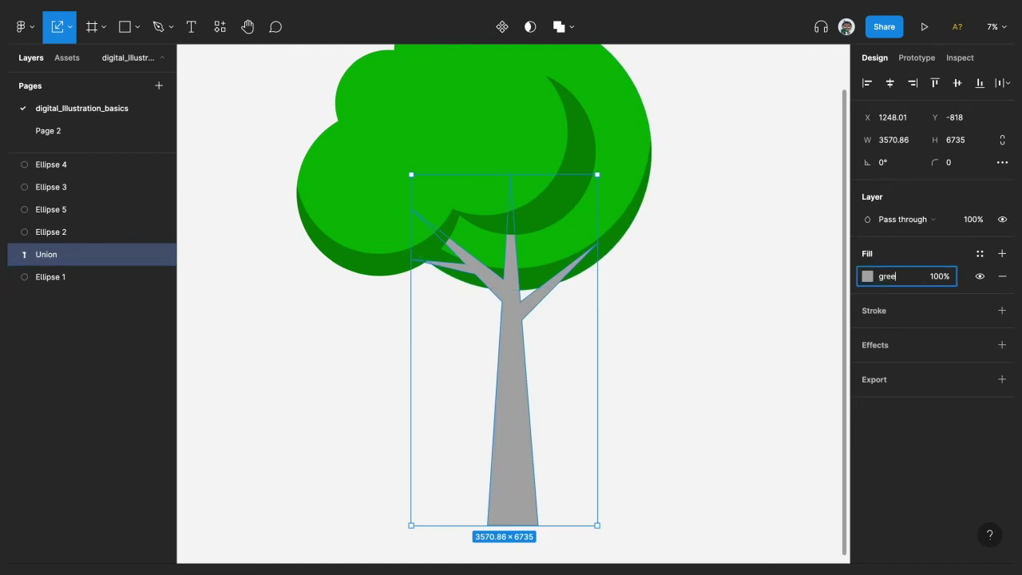
type("n")
key("Return")
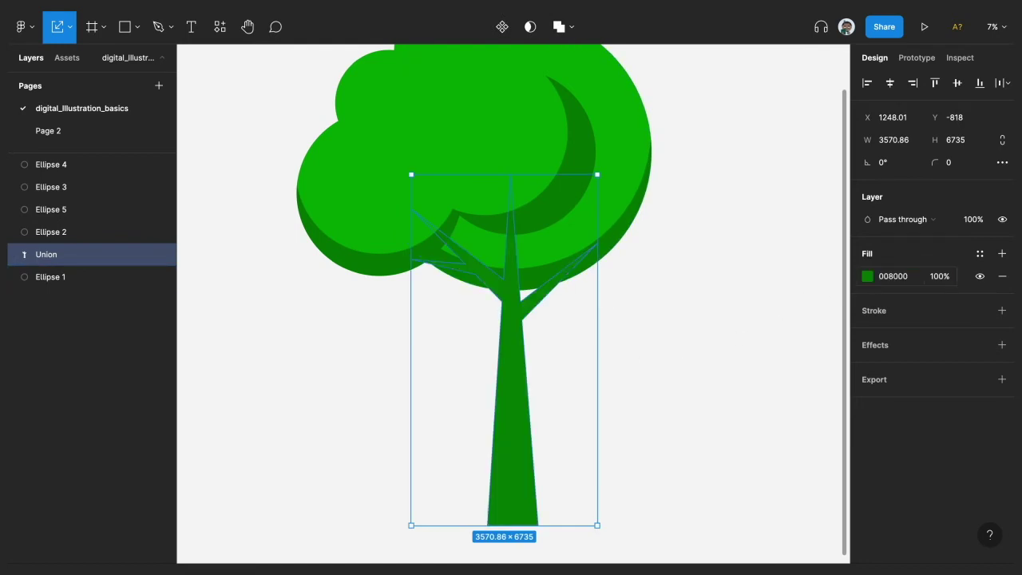
left_click(867, 276)
left_click_drag(850, 298, 855, 337)
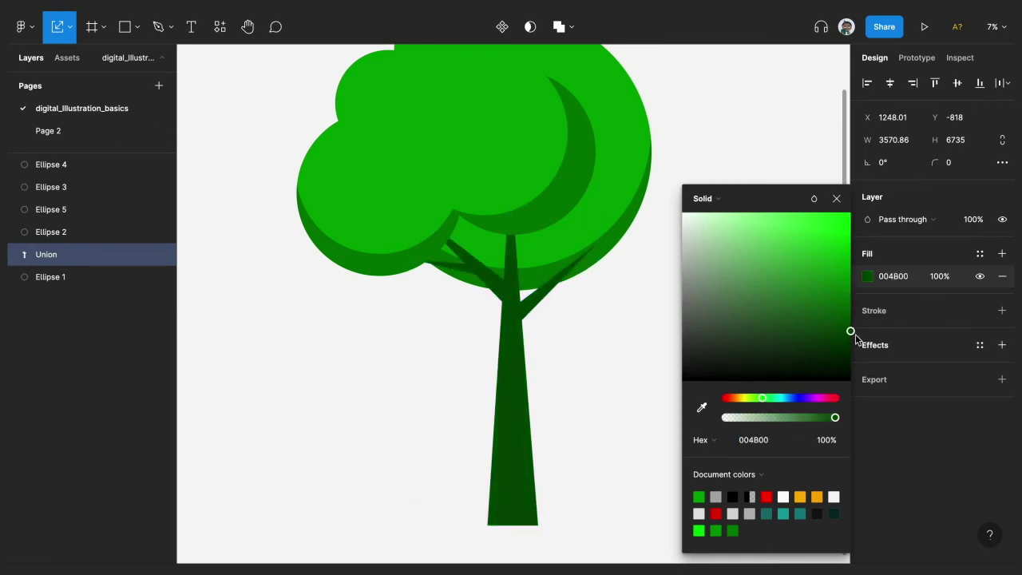
left_click(836, 197)
left_click(739, 261)
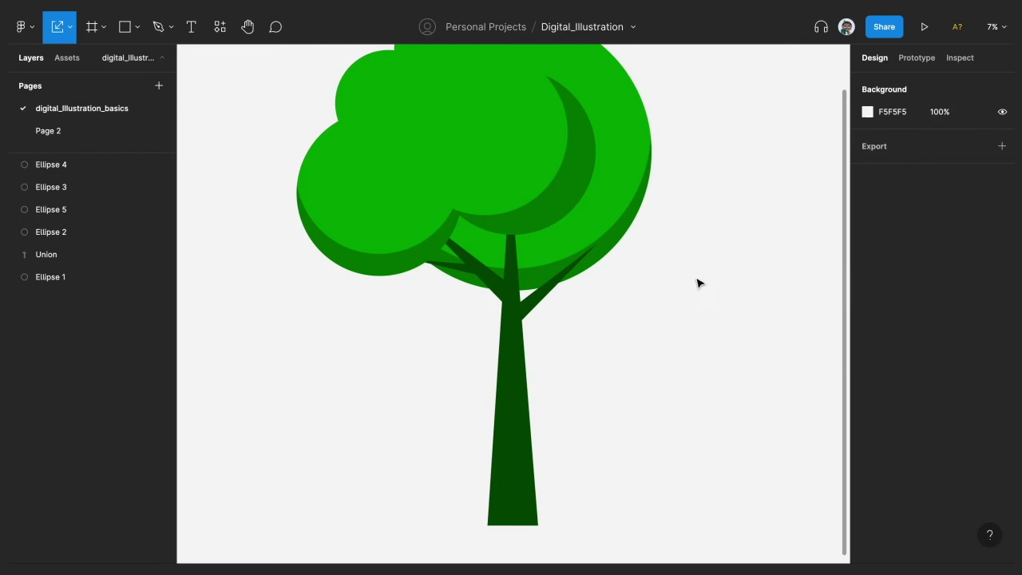
scroll(691, 285, "down", 3)
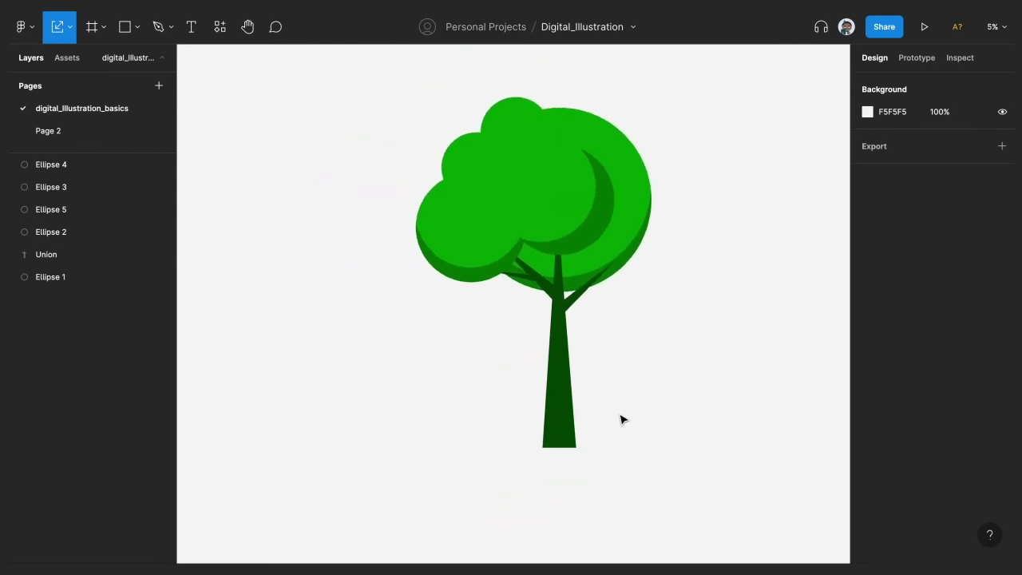
scroll(620, 418, "up", 3)
scroll(554, 487, "up", 3)
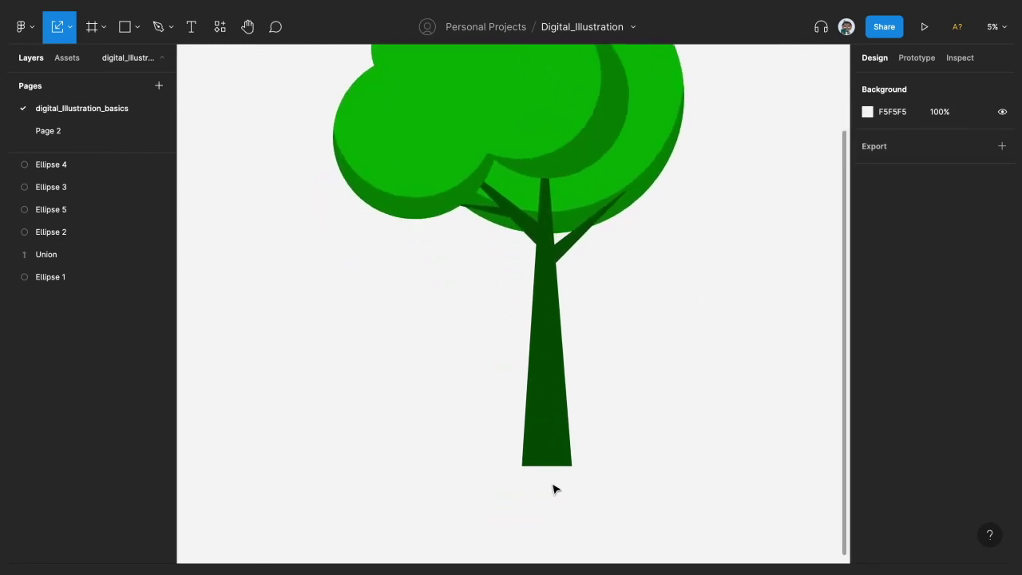
scroll(554, 487, "down", 2)
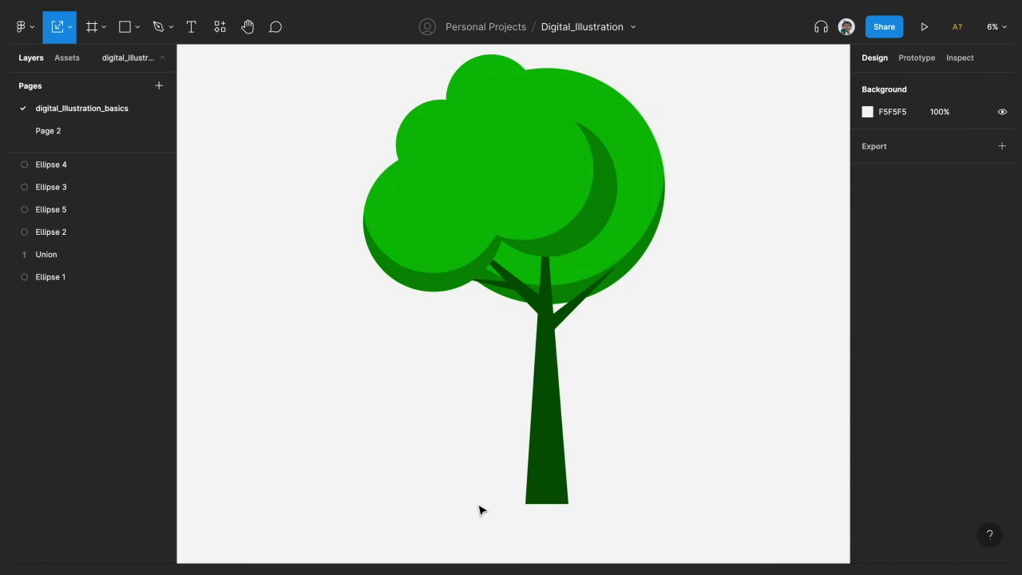
scroll(479, 510, "up", 2)
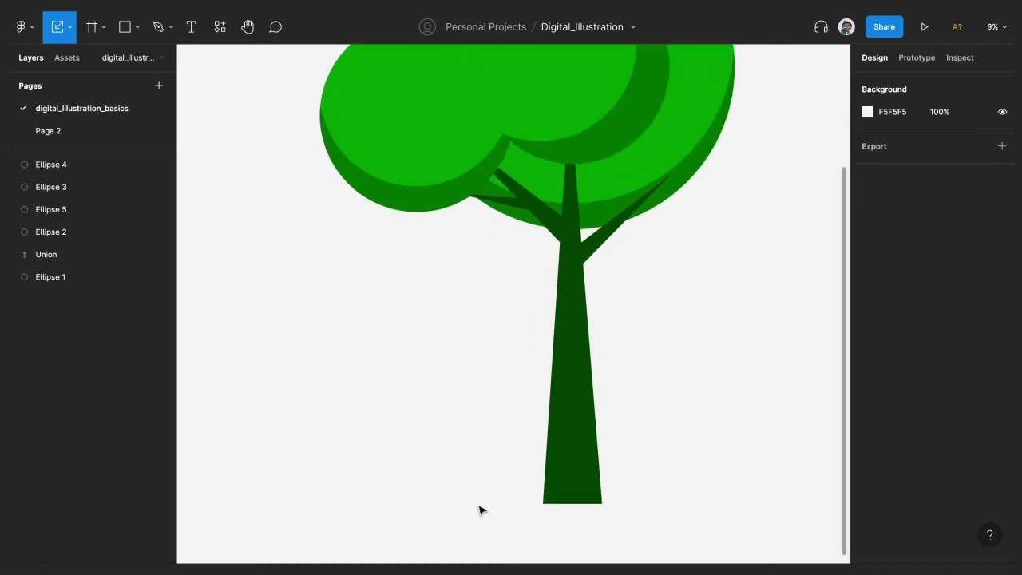
scroll(479, 509, "up", 2)
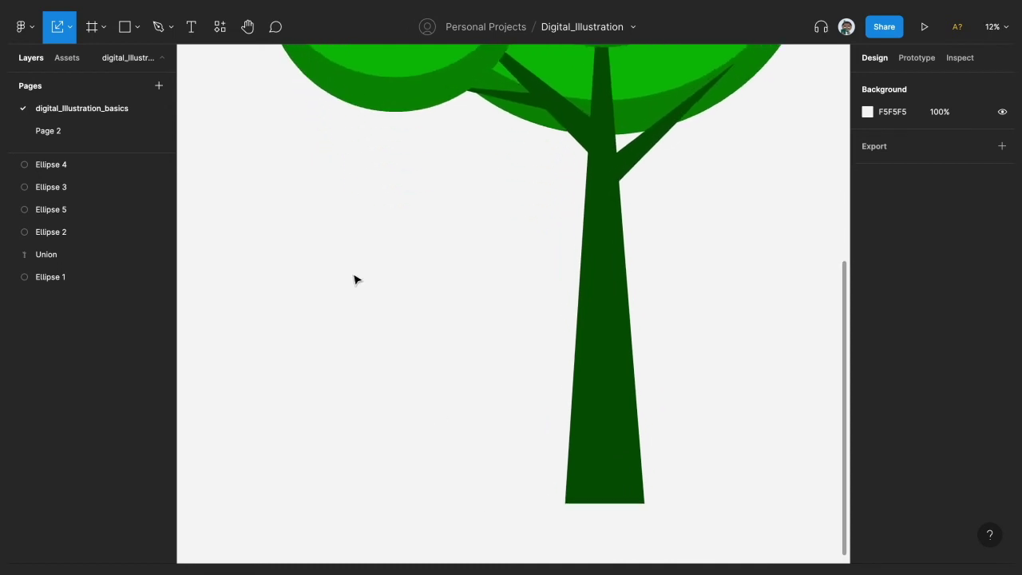
Step: Draw a triangle polygon left of the trunk base and bend its left and right edges
left_click(137, 27)
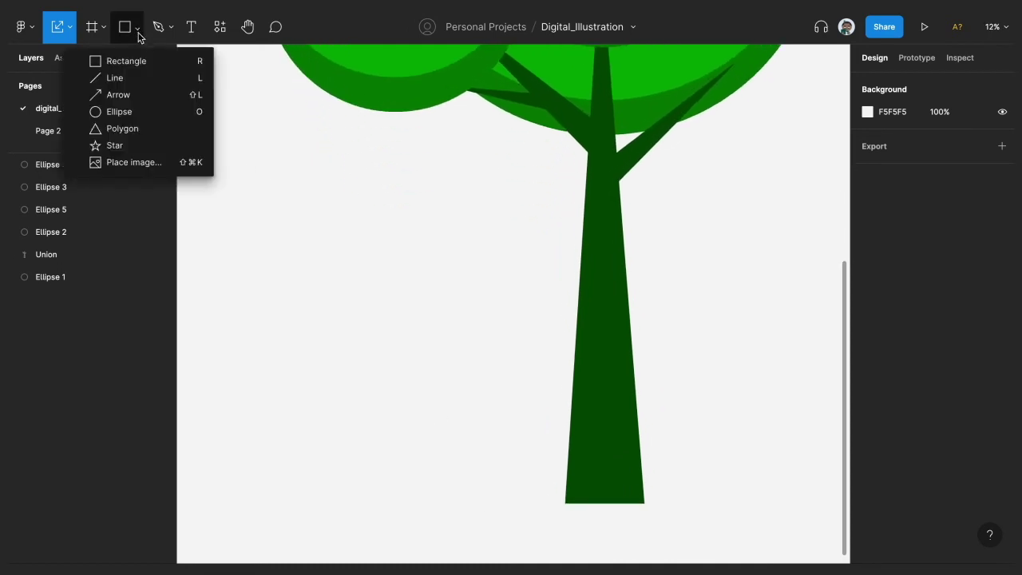
left_click(146, 128)
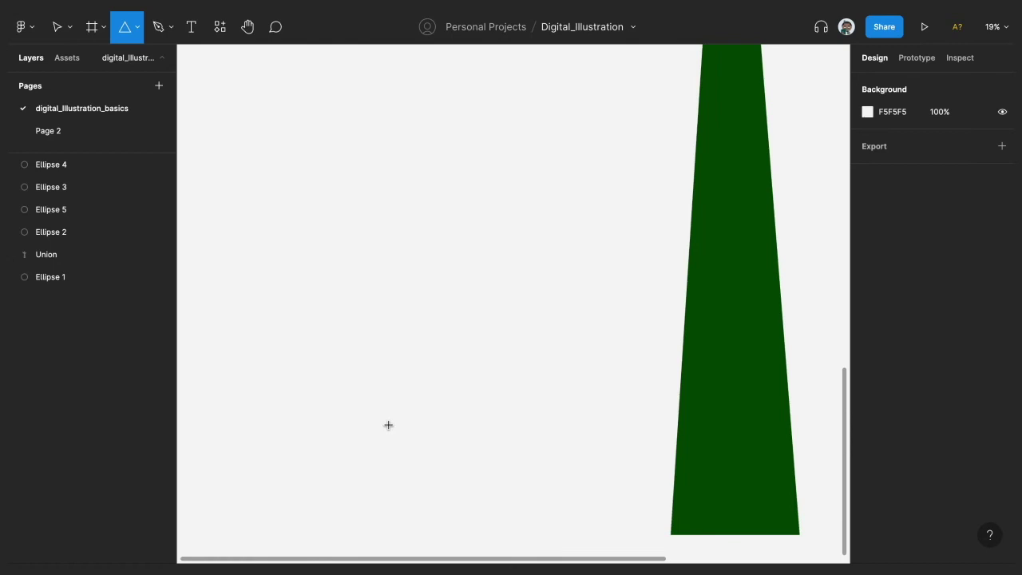
left_click_drag(356, 360, 438, 512)
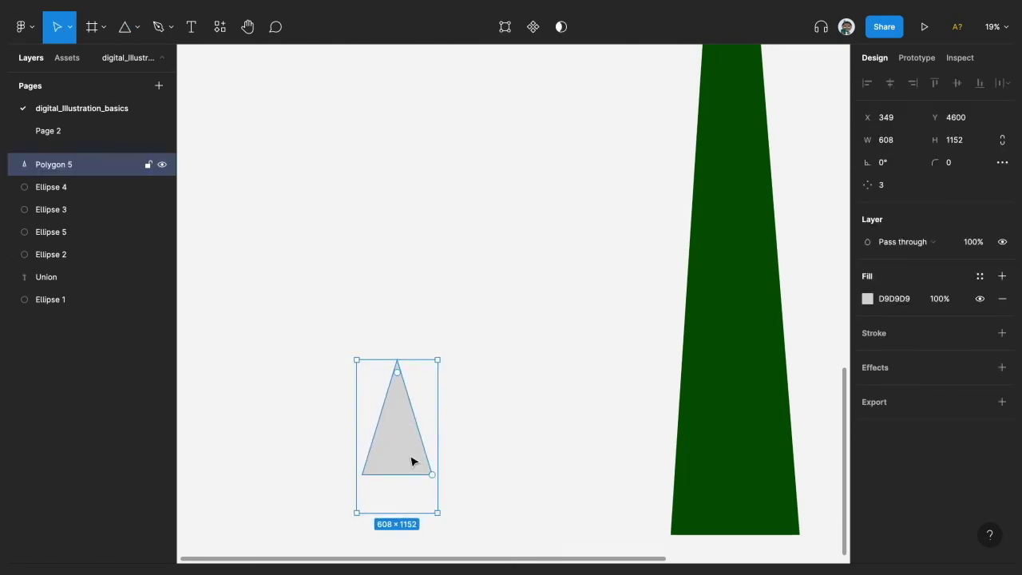
double_click(411, 461)
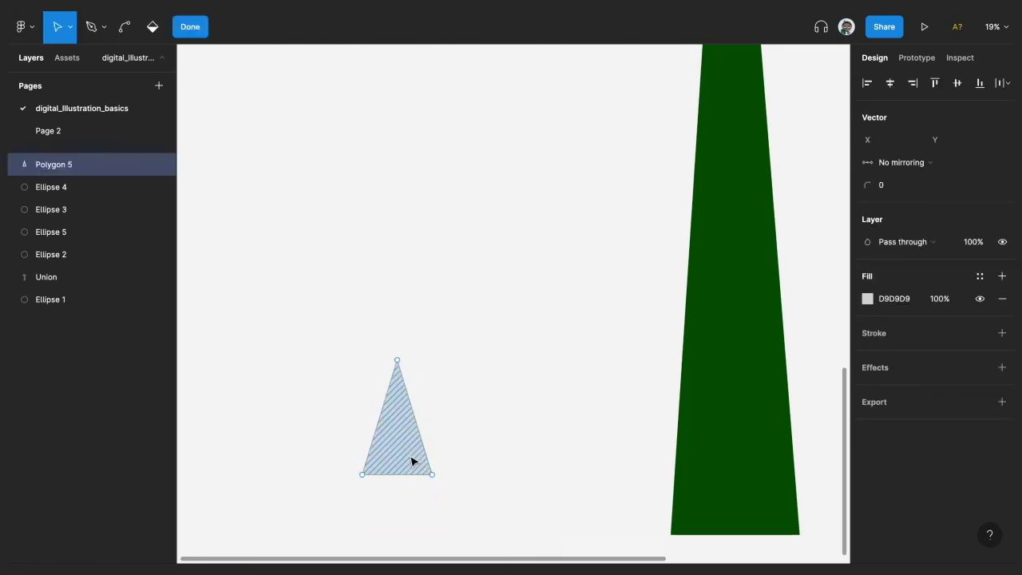
left_click(128, 30)
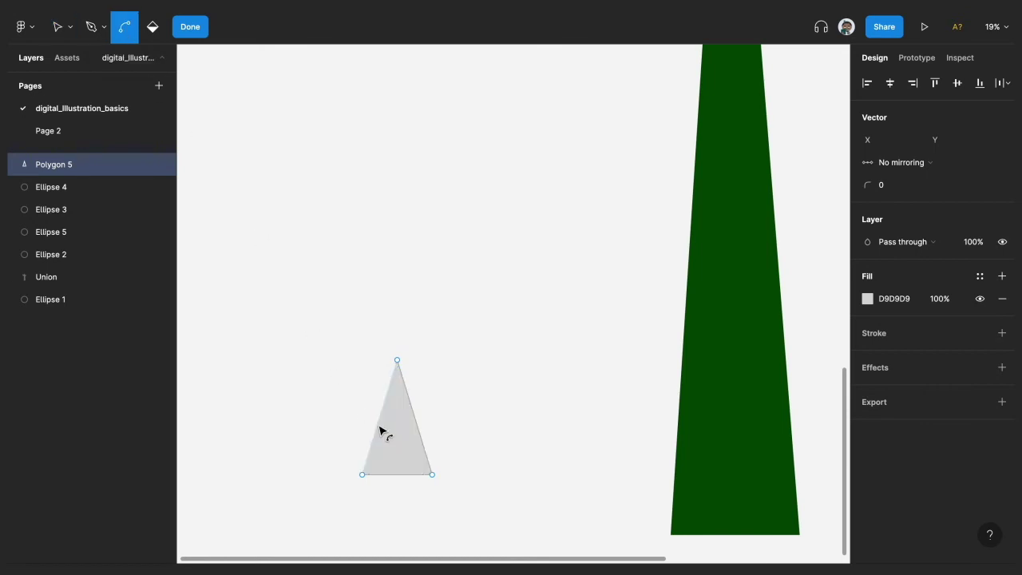
left_click_drag(380, 431, 432, 435)
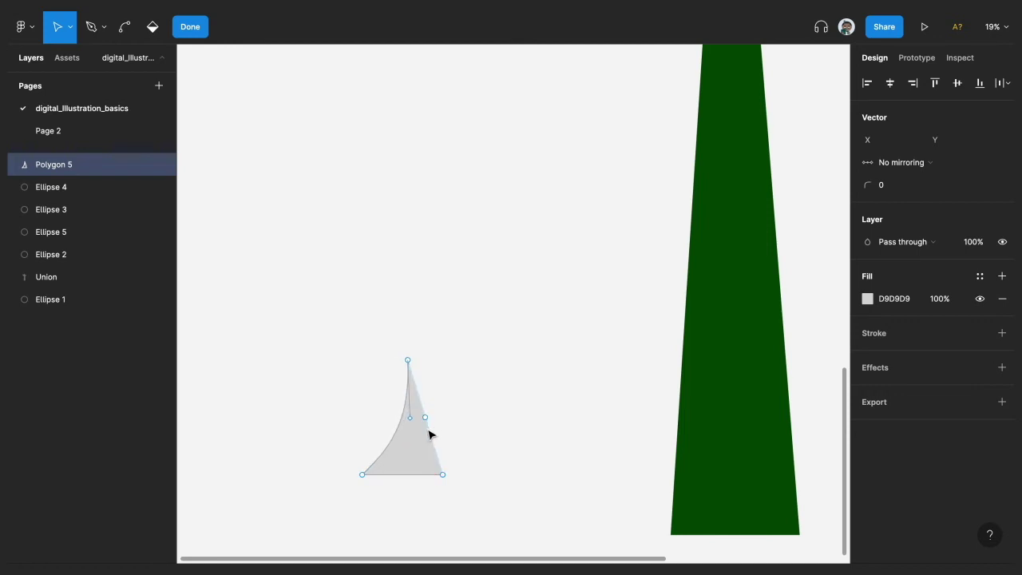
left_click(124, 31)
left_click_drag(440, 428, 442, 431)
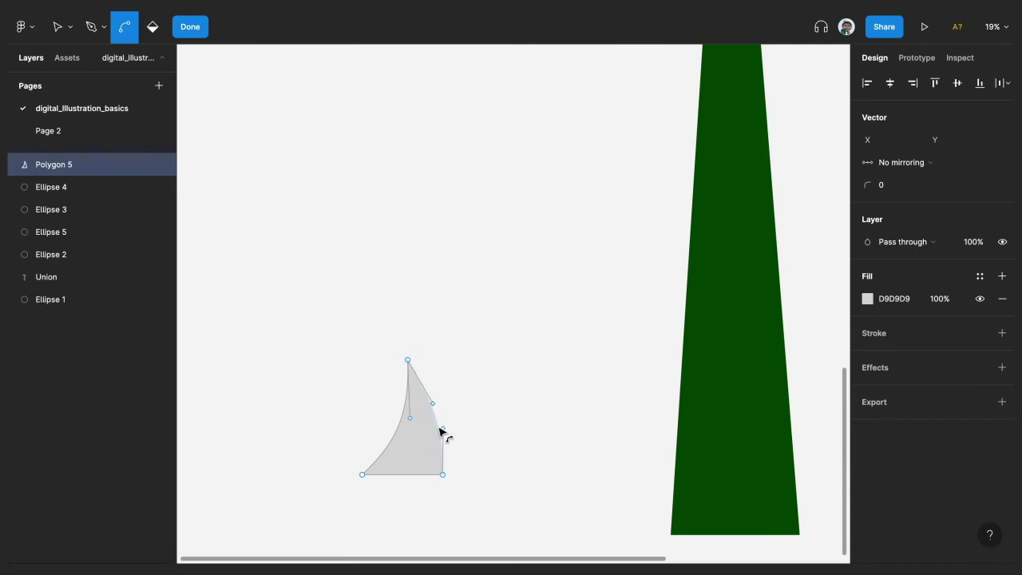
Step: Move the triangle's points and curves into a slim blade, finish editing, and reselect Polygon 5
key("v")
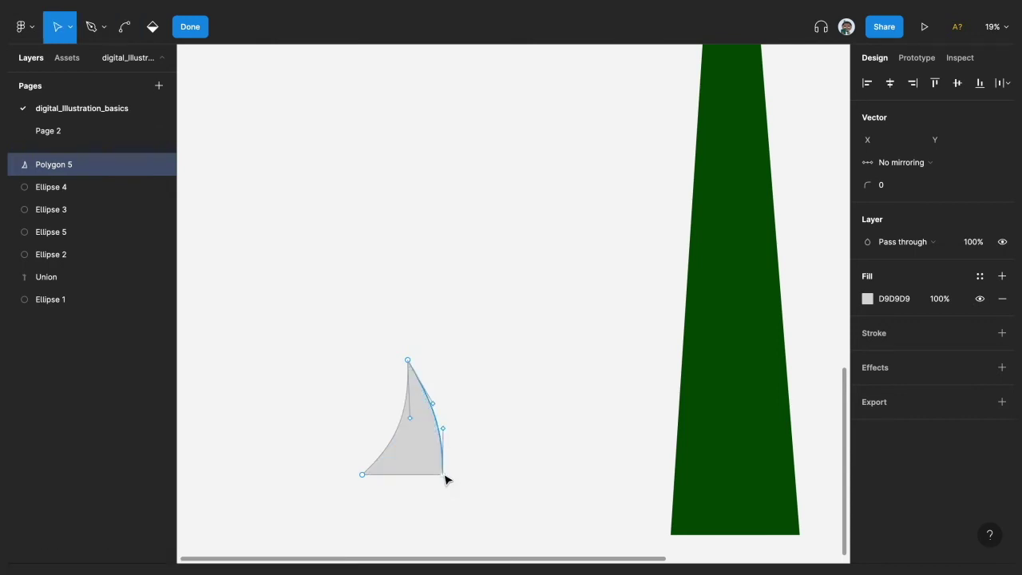
left_click_drag(447, 479, 380, 479)
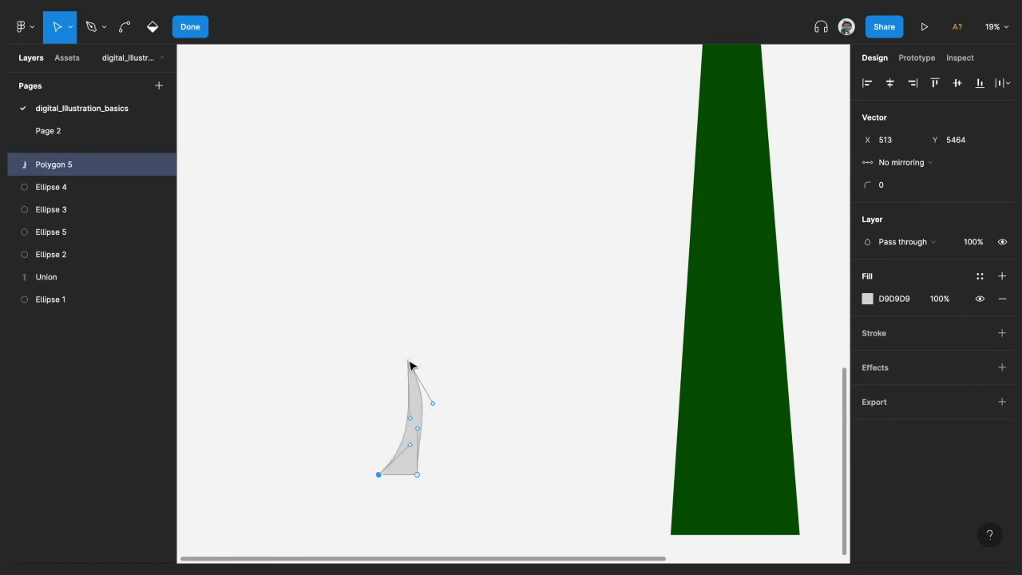
left_click_drag(408, 360, 394, 365)
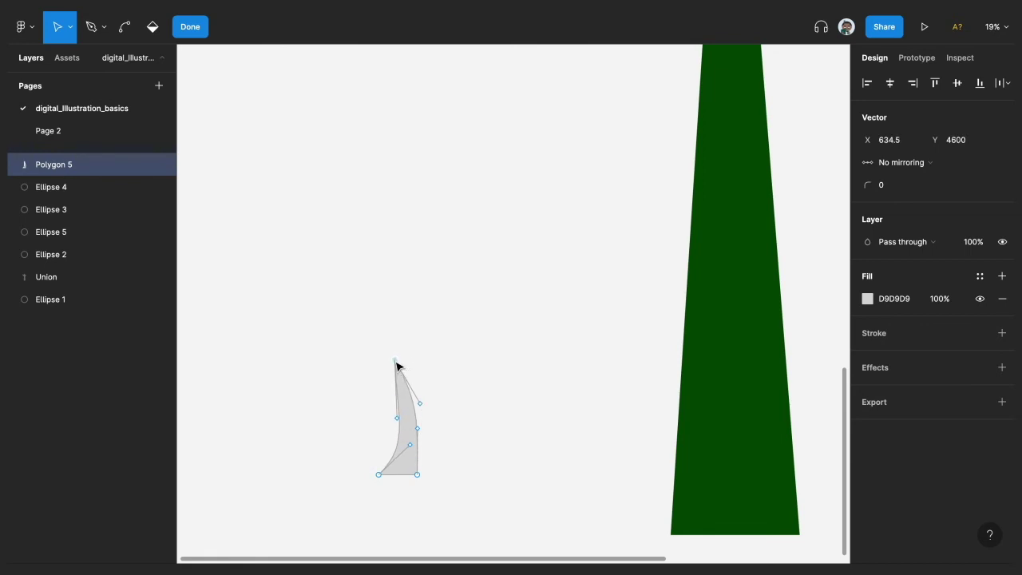
left_click_drag(399, 426, 422, 410)
left_click(421, 413)
left_click(418, 412)
left_click_drag(380, 475, 387, 475)
left_click_drag(417, 428, 410, 456)
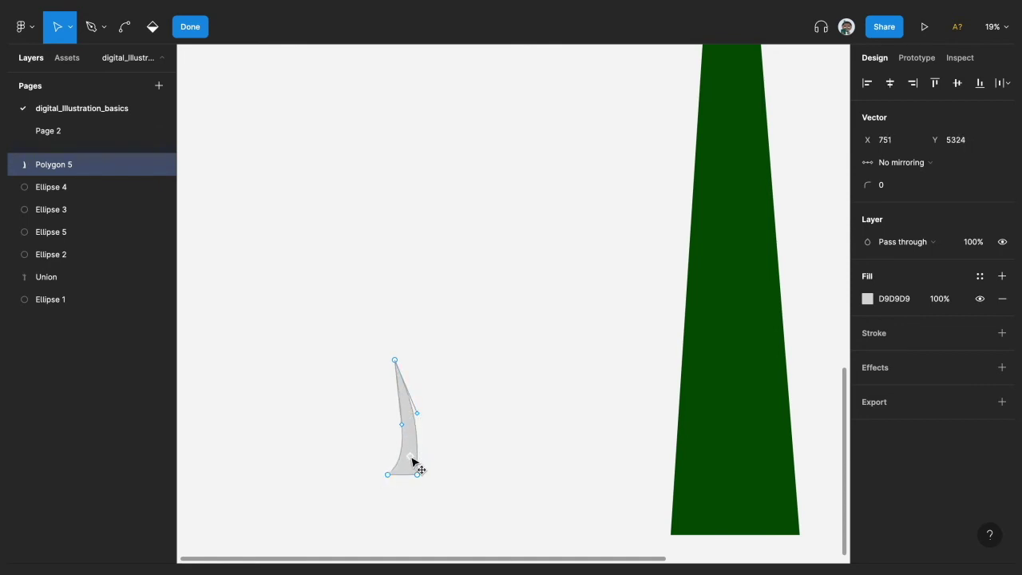
left_click(191, 32)
left_click(315, 308)
left_click(404, 470)
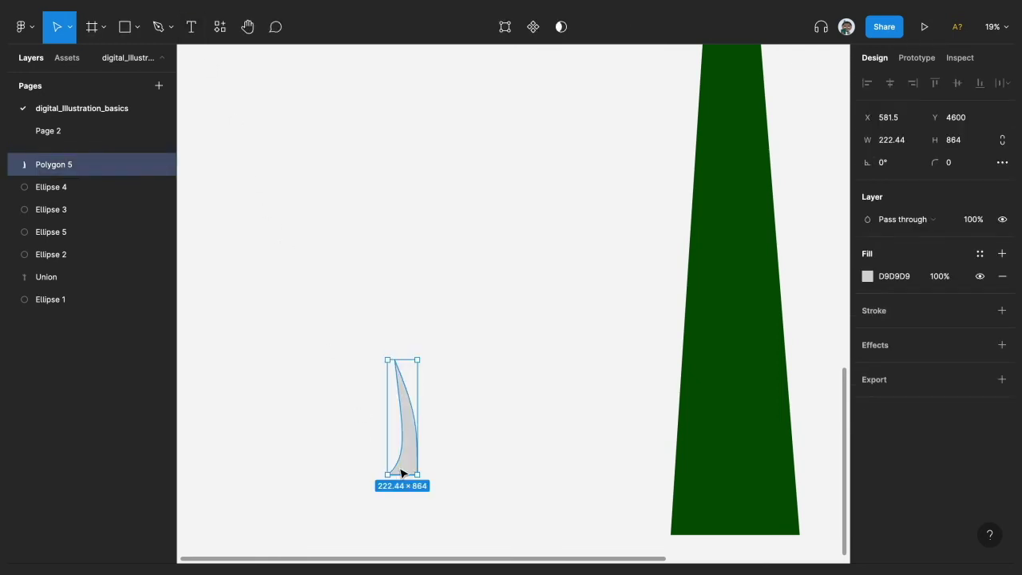
Step: Duplicate the grass blade with an even rightward offset to form a row of blades
key("ctrl+d")
left_click_drag(404, 469, 431, 467)
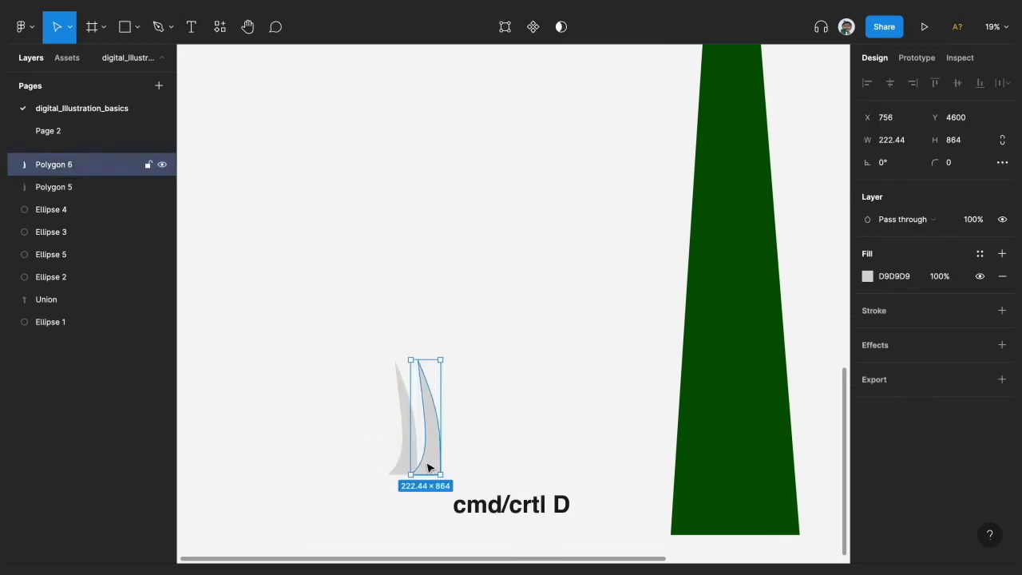
key("ctrl+d")
key("ctrl+d")
key("ctrl+d")
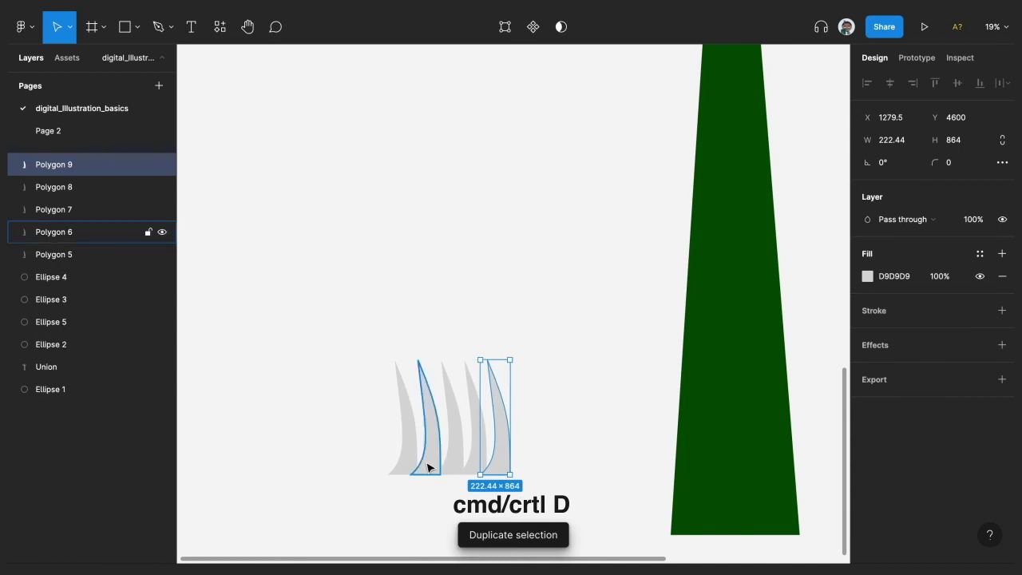
key("ctrl+d")
key("ctrl+d")
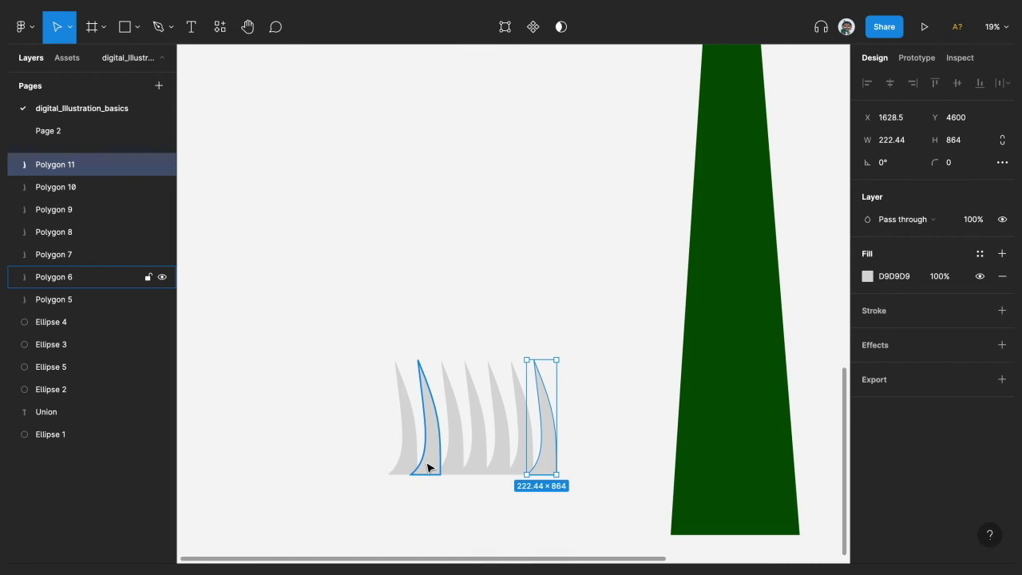
Step: Vary blade heights: Polygon 8 taller, Polygons 6, 10 (600 high) and 11 shorter
left_click(472, 391)
left_click_drag(465, 359, 468, 326)
left_click(453, 413)
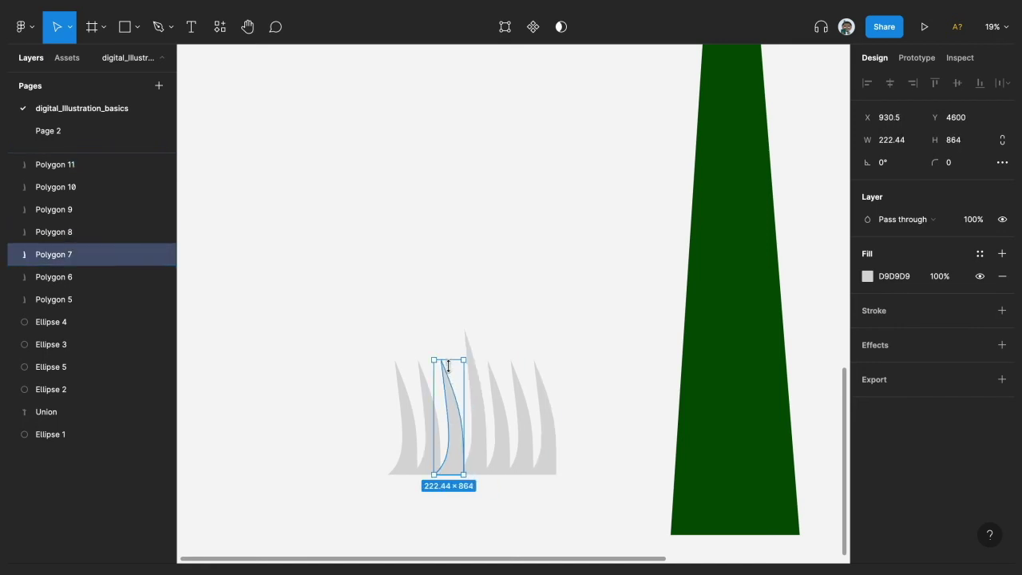
left_click(424, 387)
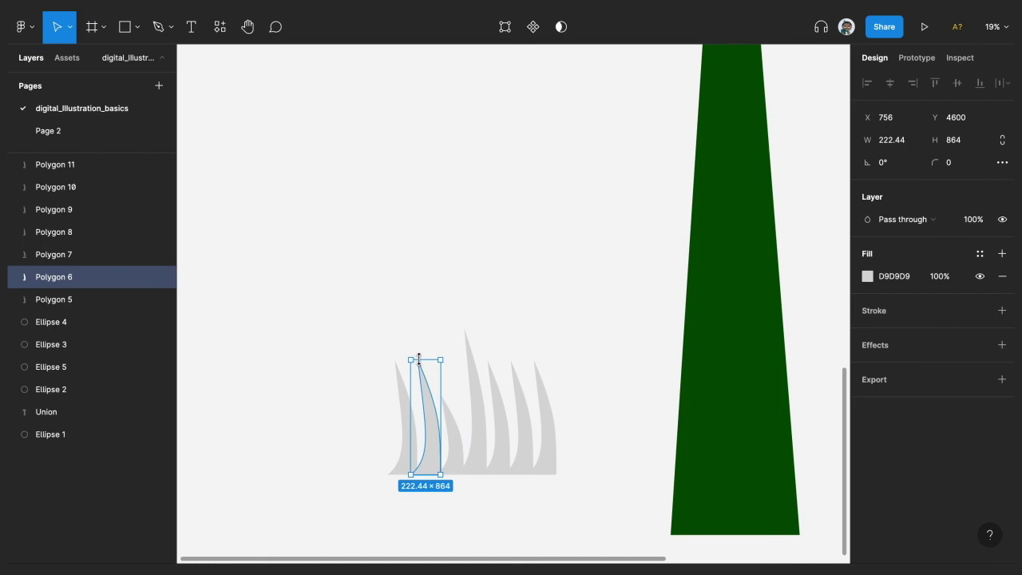
left_click_drag(418, 359, 398, 428)
left_click(400, 383)
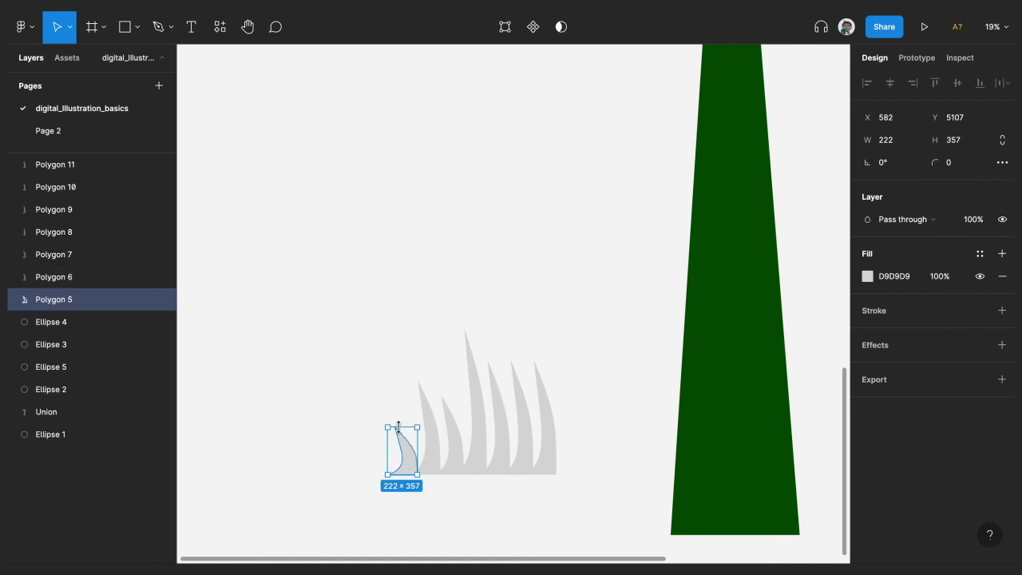
left_click(523, 402)
left_click_drag(511, 360, 515, 394)
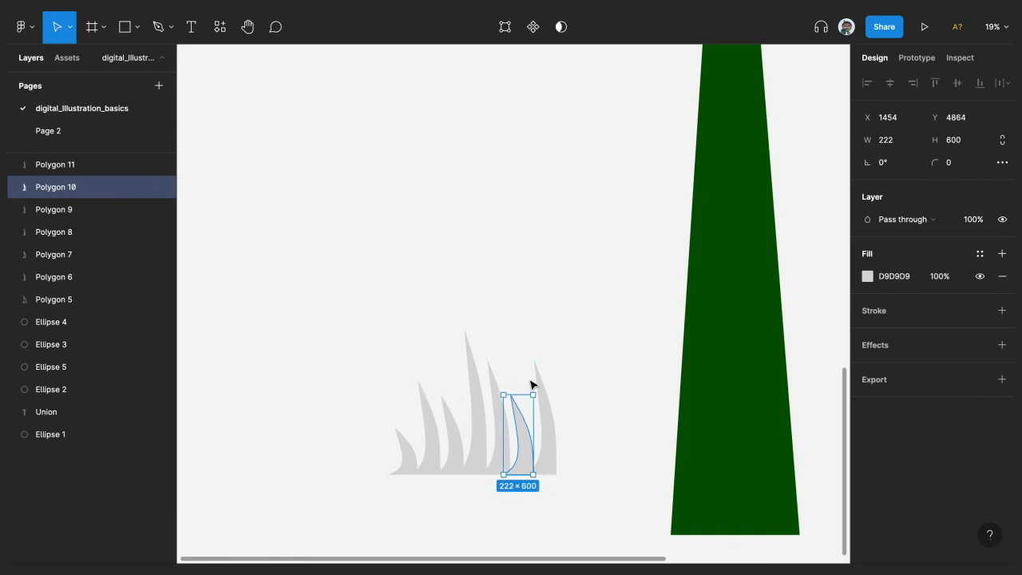
left_click(540, 383)
left_click_drag(536, 359, 536, 379)
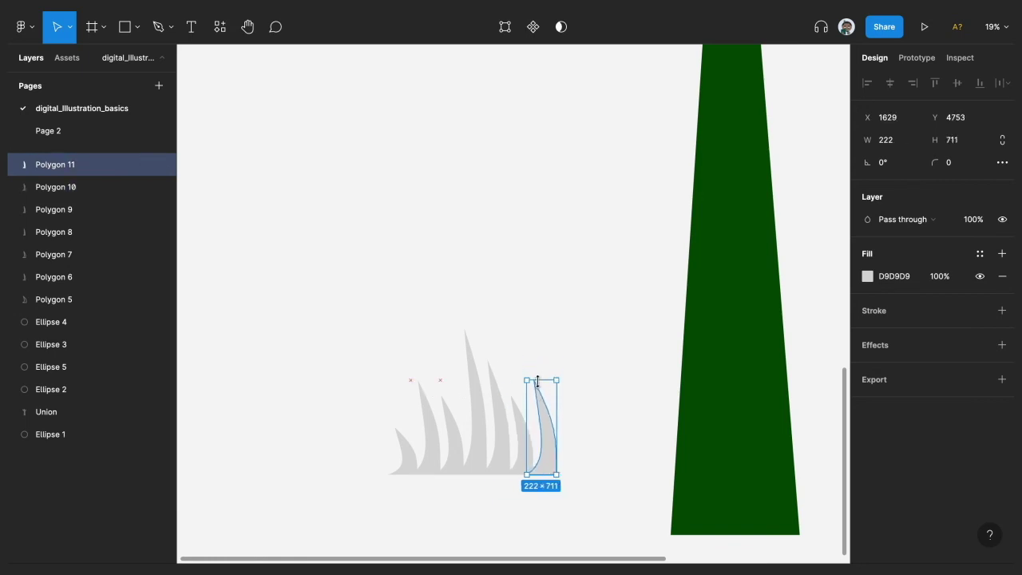
Step: Attempt to select the grass blades by marquee and by adding Polygons 11, 10 and 9
left_click(404, 470)
scroll(405, 471, "up", 2)
scroll(391, 474, "down", 5)
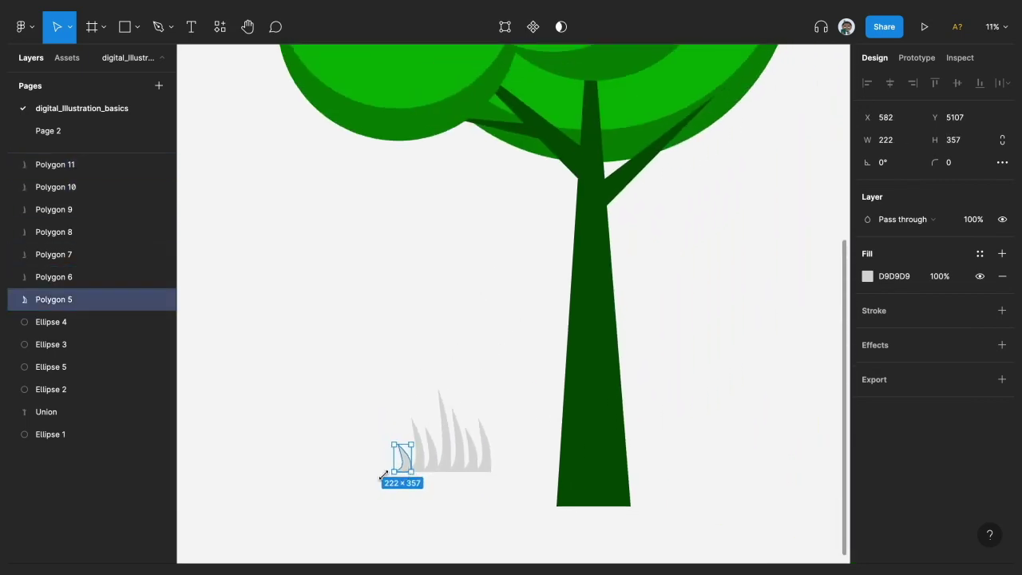
left_click(381, 487)
left_click_drag(362, 483, 480, 456)
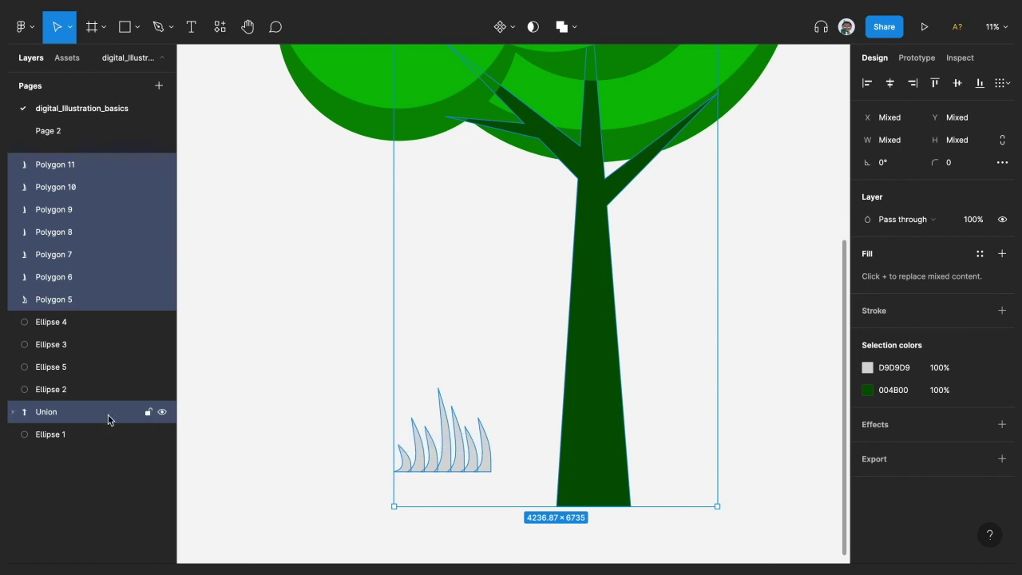
left_click(346, 472)
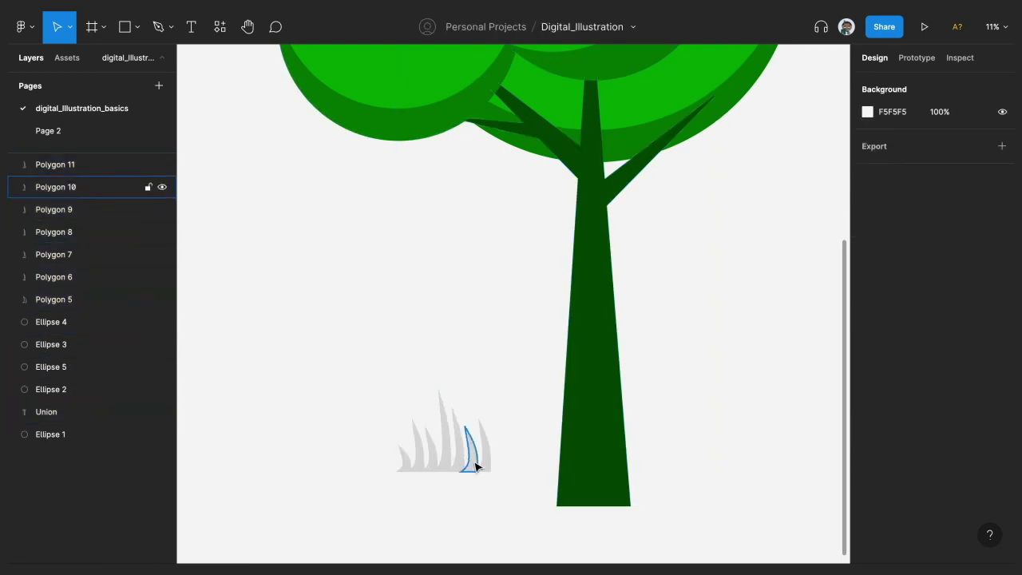
left_click(483, 466)
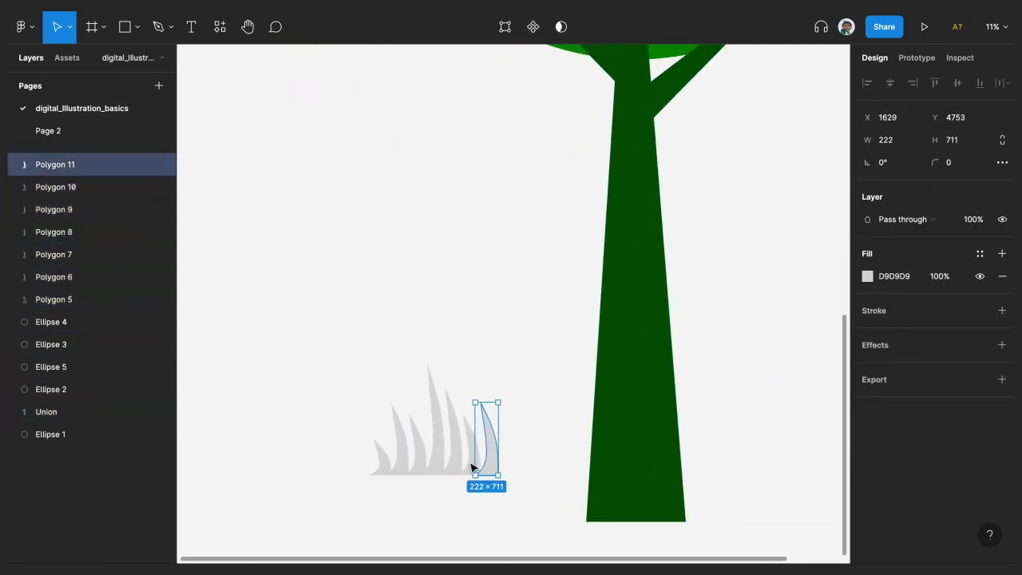
scroll(470, 467, "up", 3)
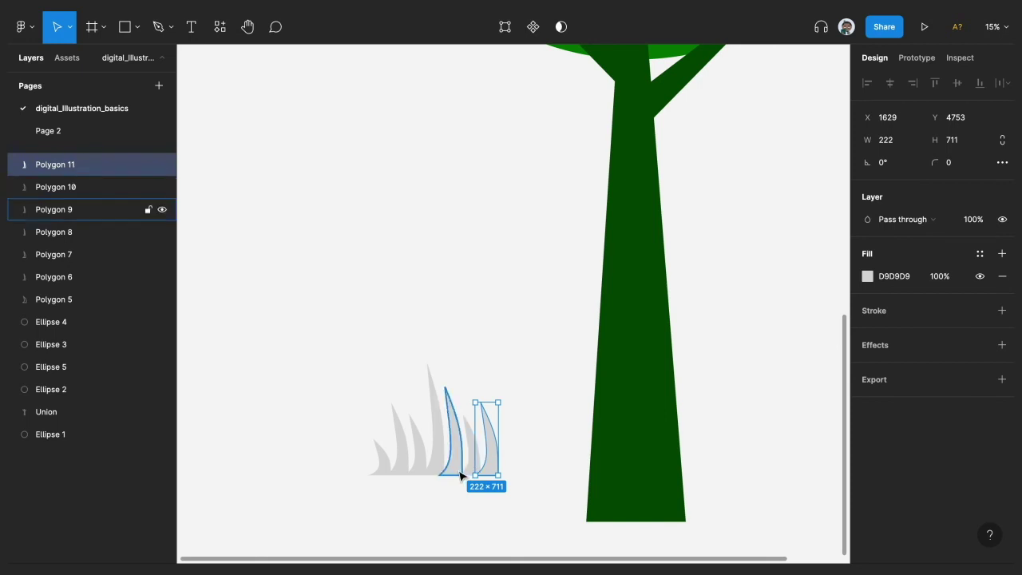
left_click(459, 470, "shift")
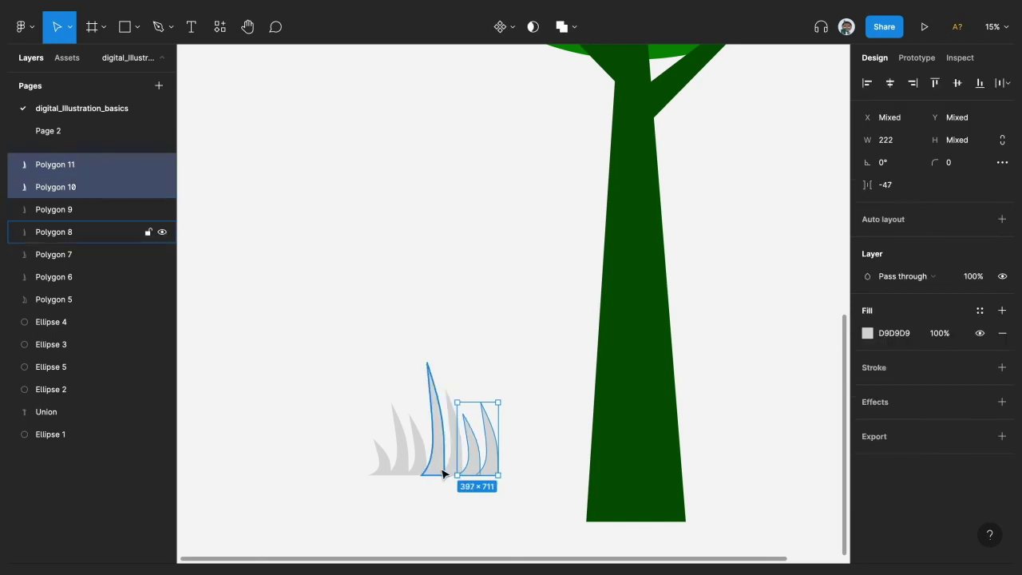
left_click(436, 471, "shift")
left_click(326, 439)
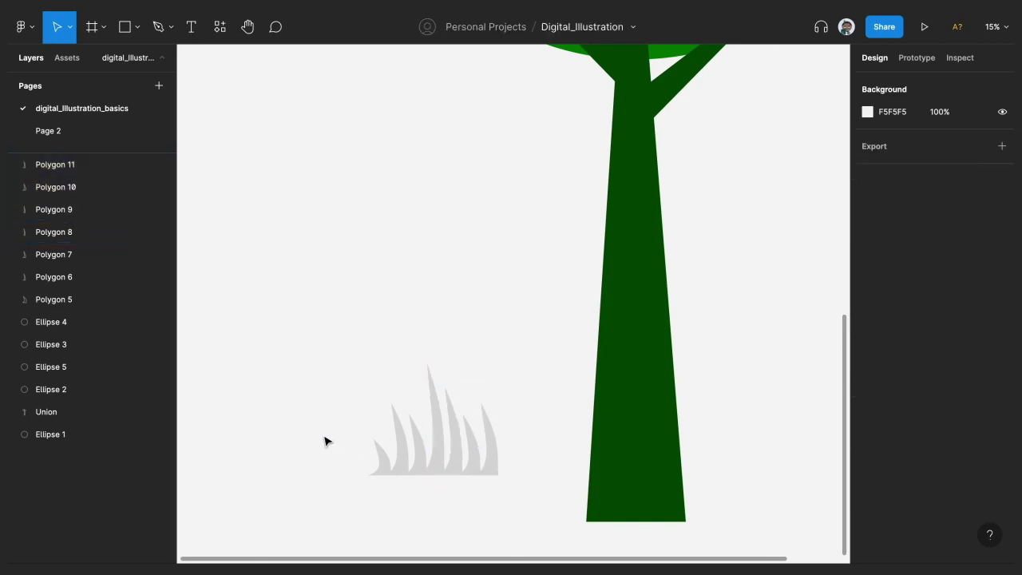
scroll(324, 440, "down", 3)
left_click_drag(299, 418, 440, 445)
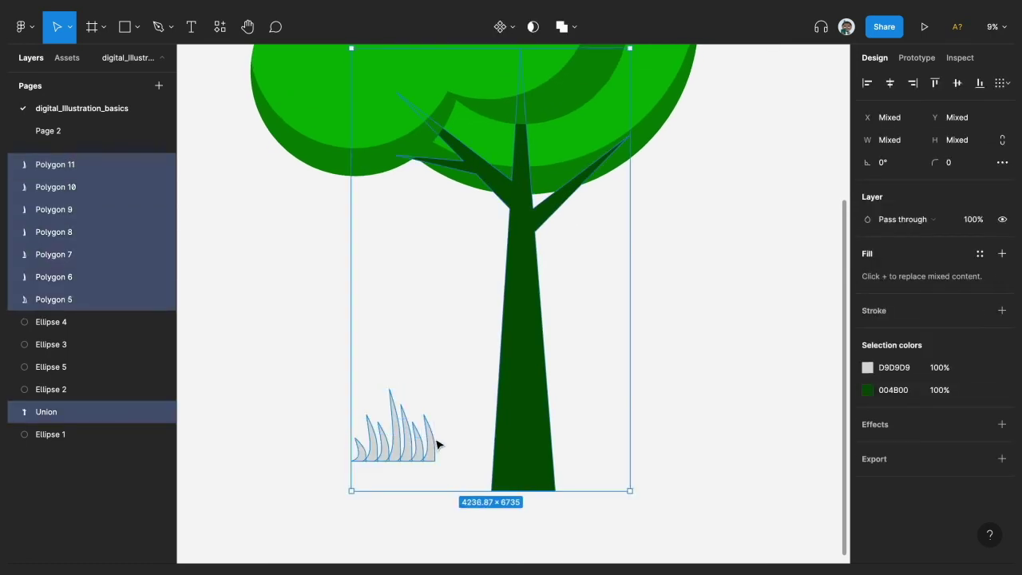
left_click_drag(313, 453, 434, 455)
left_click(298, 442)
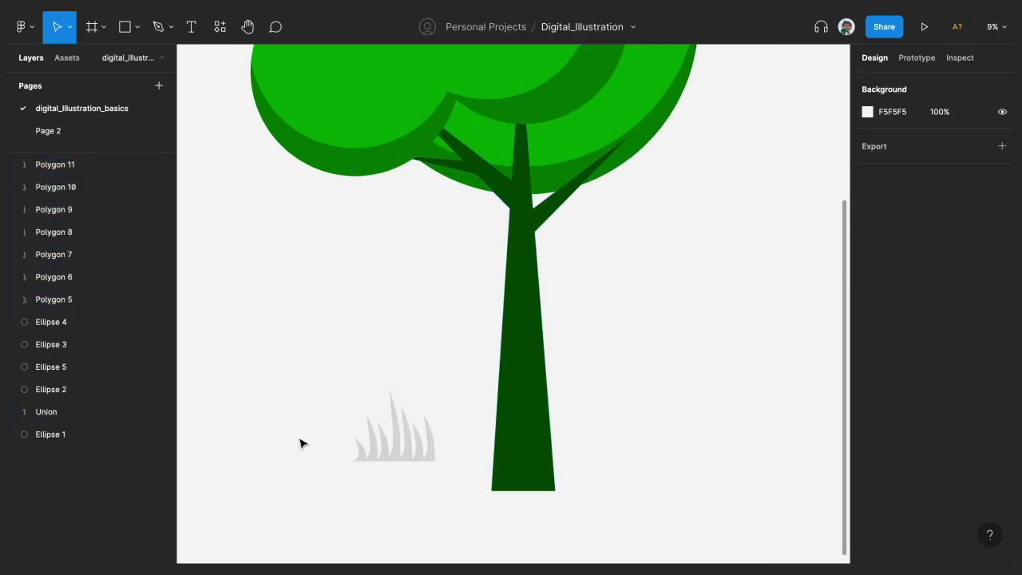
Step: Marquee-select all seven grass blades and exclude the trunk Union layer from the selection
left_click_drag(280, 417, 440, 470)
scroll(440, 471, "down", 3)
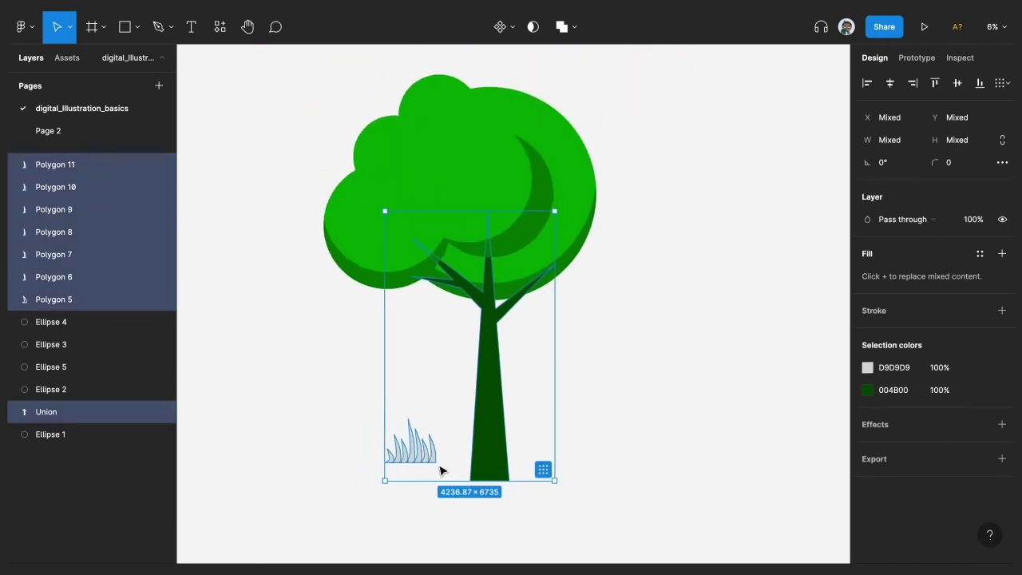
left_click(349, 483)
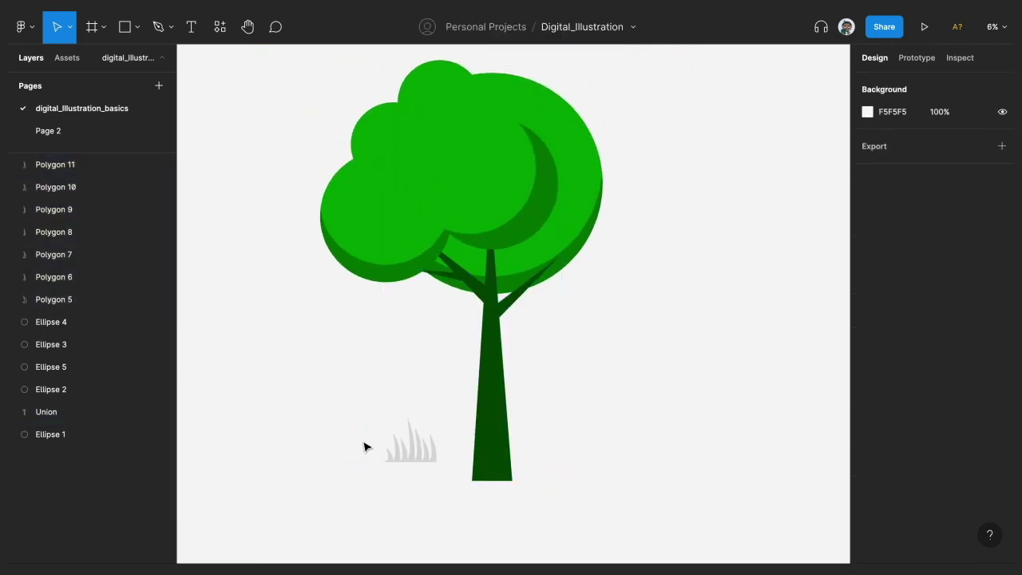
left_click_drag(363, 442, 440, 459)
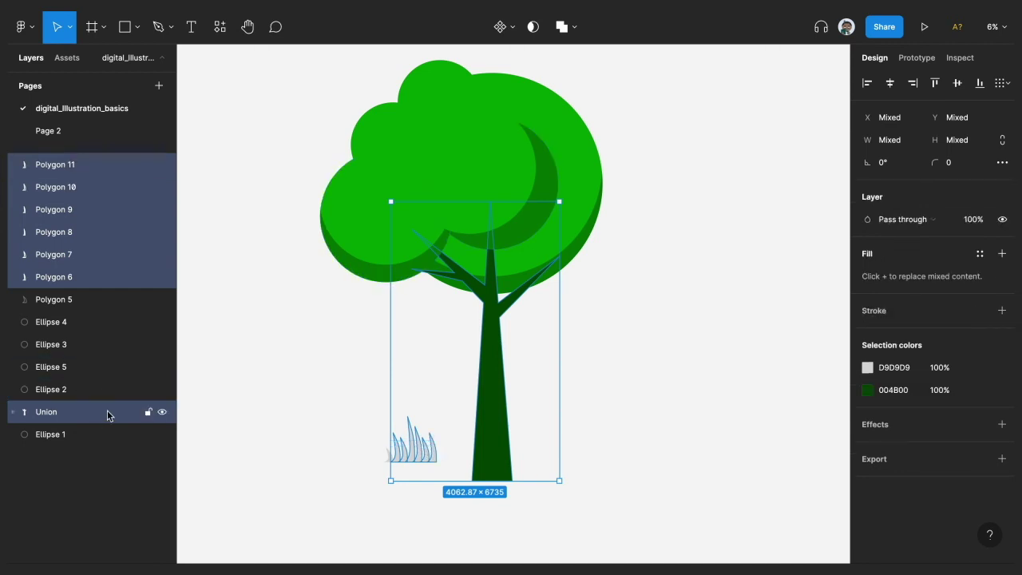
left_click(338, 443)
left_click_drag(341, 447, 433, 462)
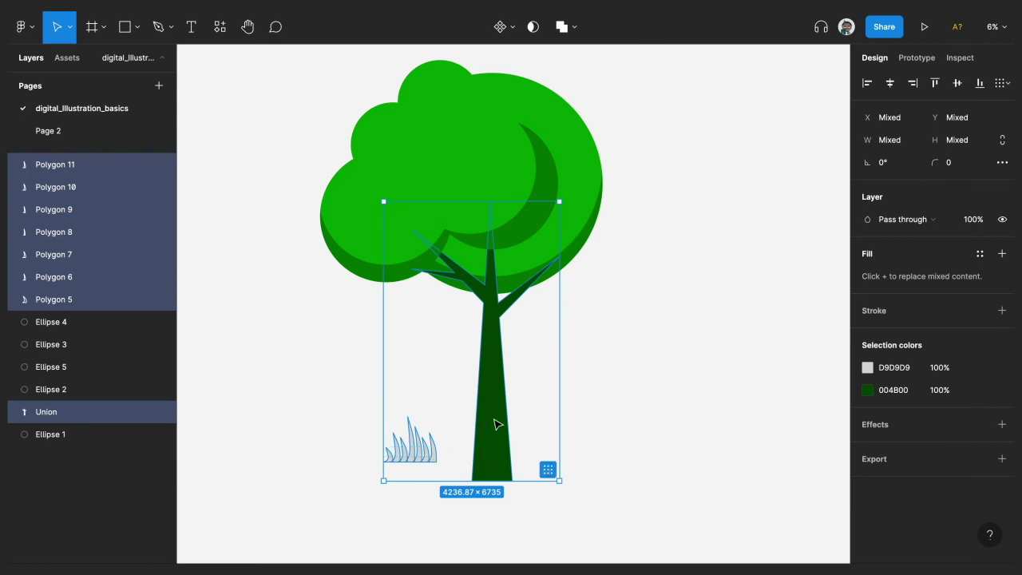
left_click(89, 415)
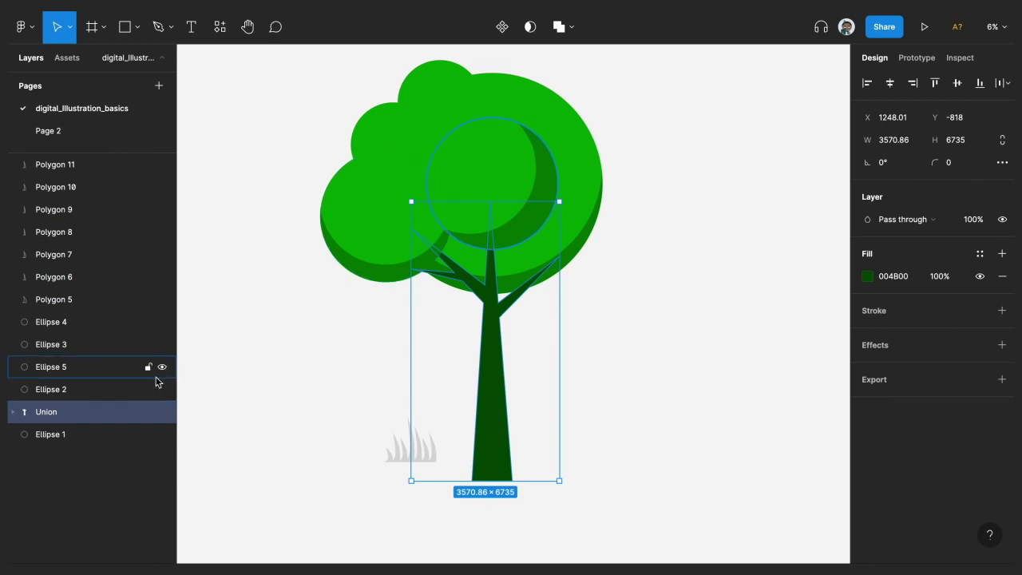
key("ctrl+z")
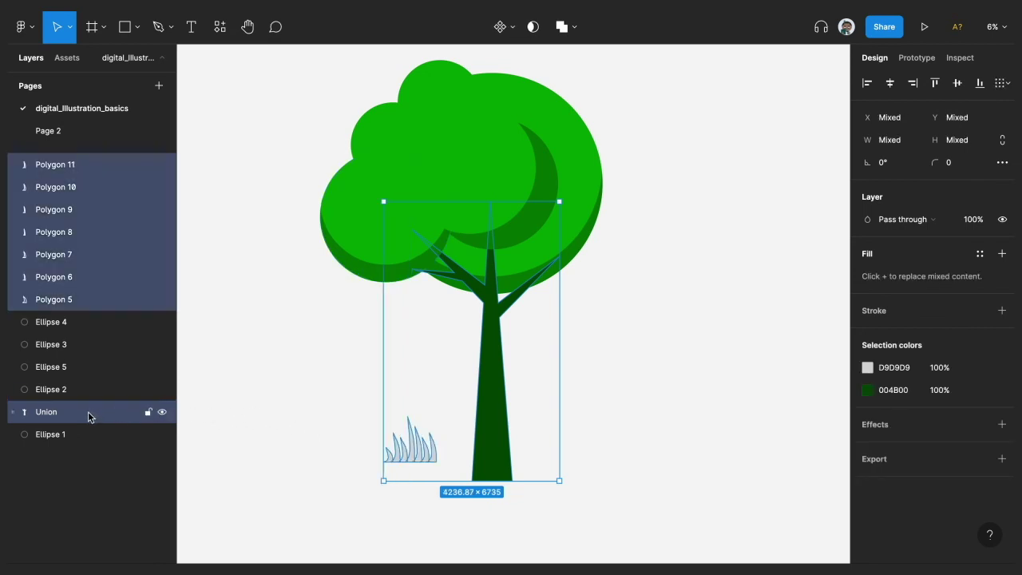
left_click(88, 411, "shift")
Step: Group the blades as Group 1, move it to the trunk base, and scale it up to 1699.68 × 1476
key("ctrl+g")
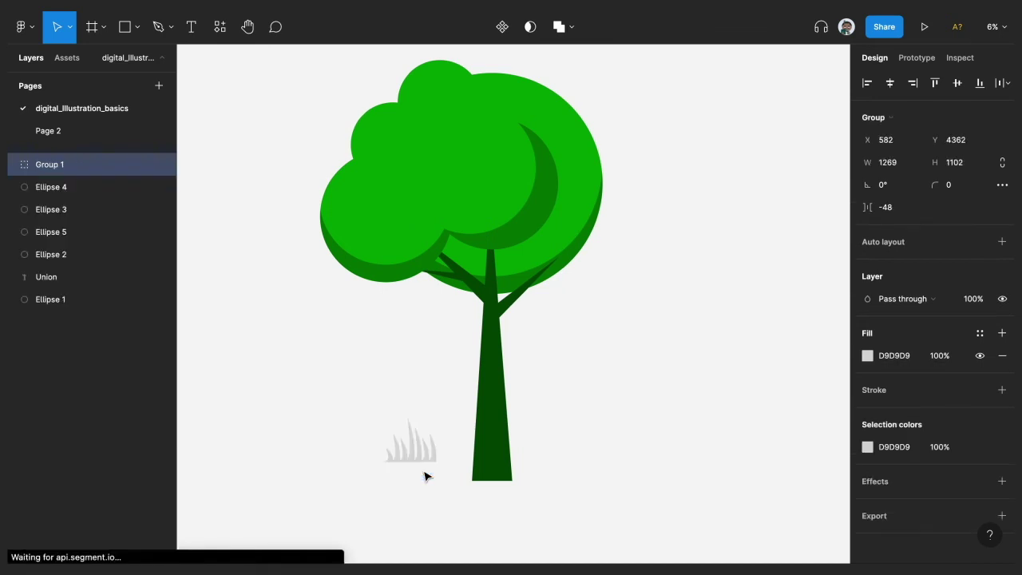
left_click_drag(415, 455, 500, 479)
scroll(495, 459, "up", 3)
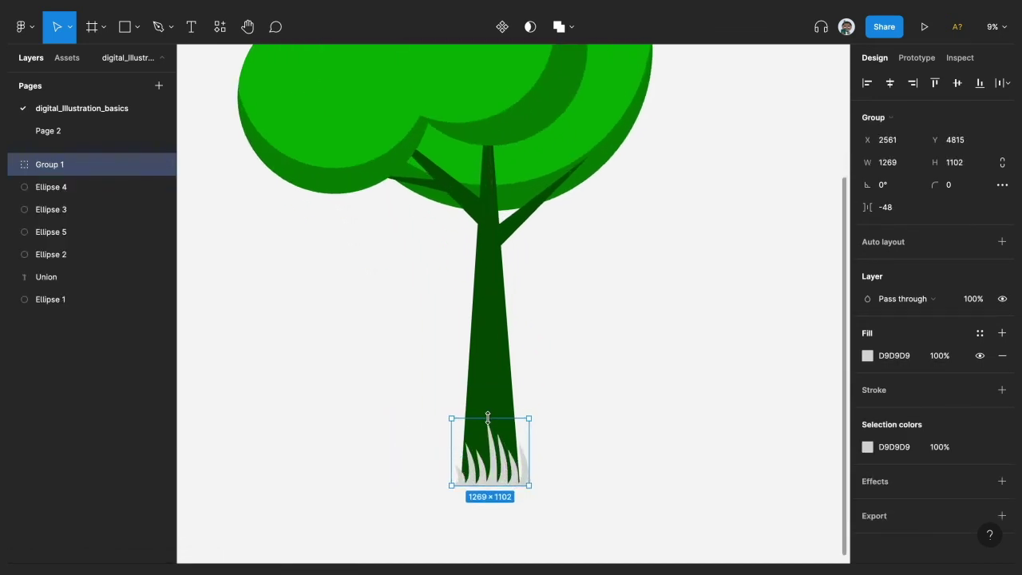
key("k")
left_click_drag(487, 414, 476, 394)
Step: Fill the grass group with green, lightened to 18E518
left_click(896, 336)
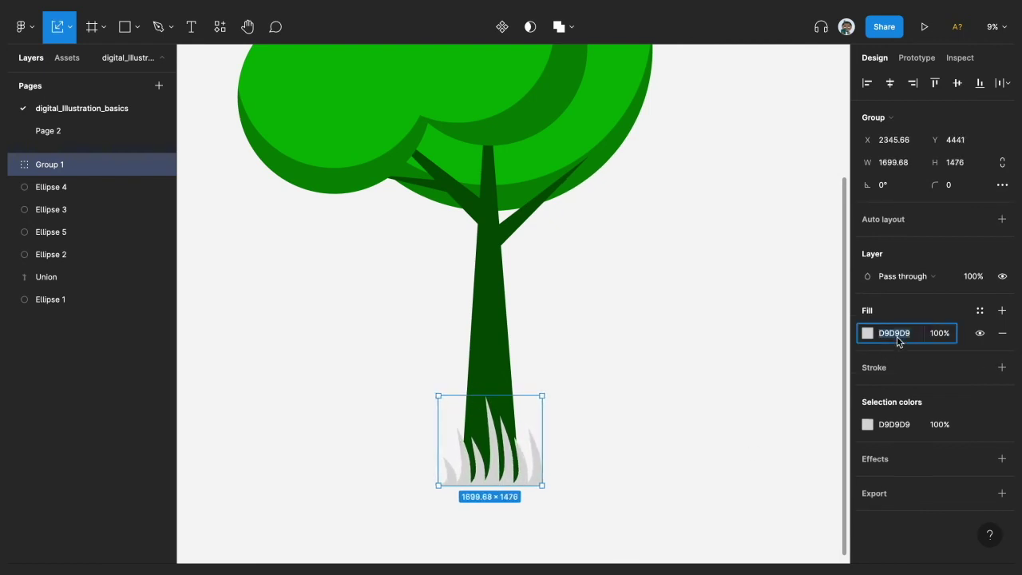
type("green")
key("Return")
left_click(868, 334)
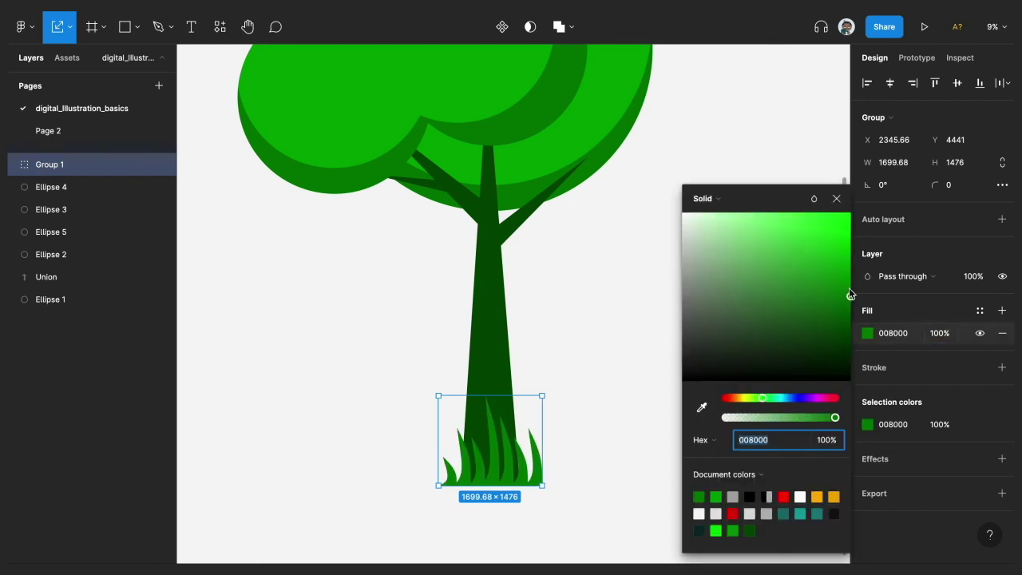
left_click_drag(849, 296, 832, 234)
left_click(836, 198)
left_click(700, 304)
scroll(700, 306, "down", 3)
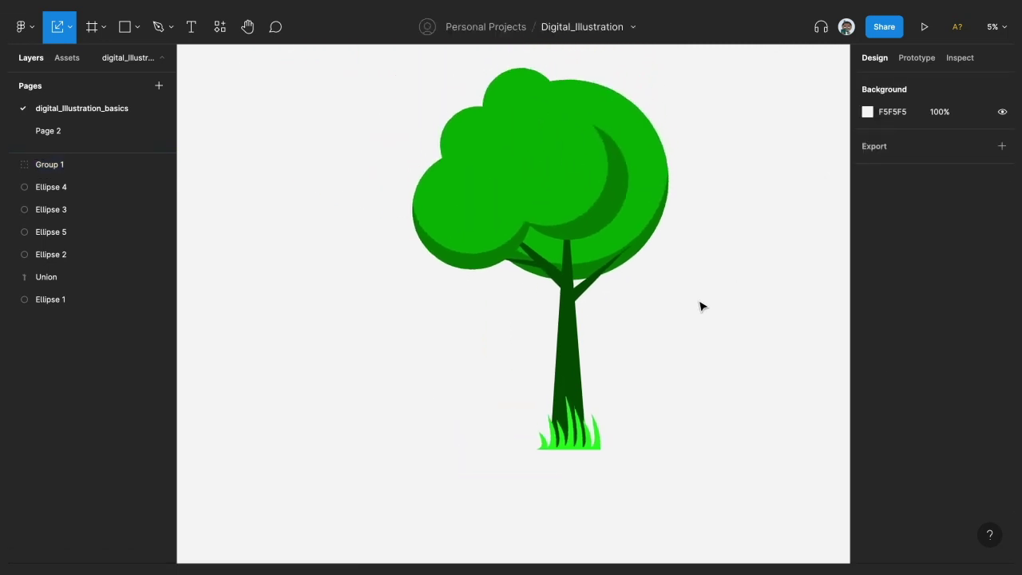
scroll(700, 305, "up", 1)
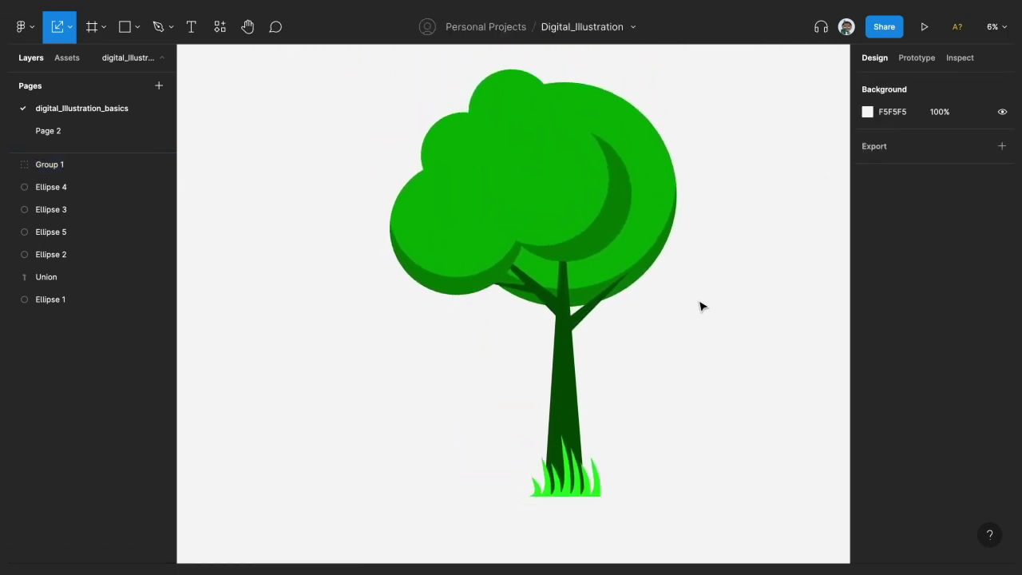